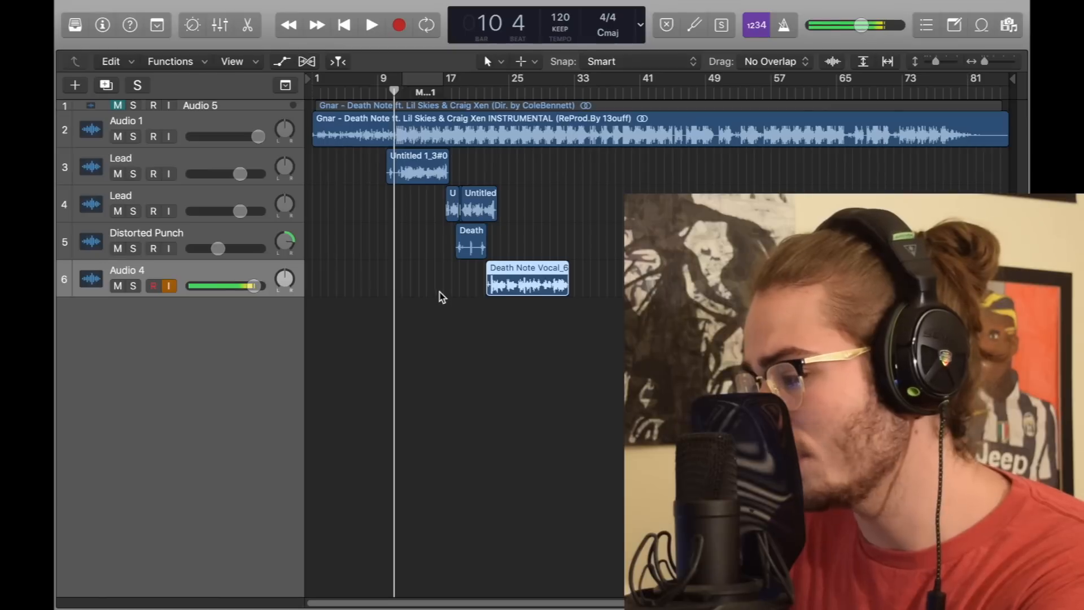
Delete all vocal regions on the Lead, Distorted Punch and Audio 4 tracks.
{"action": "left_click_drag", "start_coordinate": [567, 337], "coordinate": [395, 167]}
{"action": "key", "text": "Delete"}
Raise the Audio 4 track's volume to +6.0 dB and move the track directly below Audio 1.
{"action": "left_click_drag", "start_coordinate": [254, 286], "coordinate": [258, 285]}
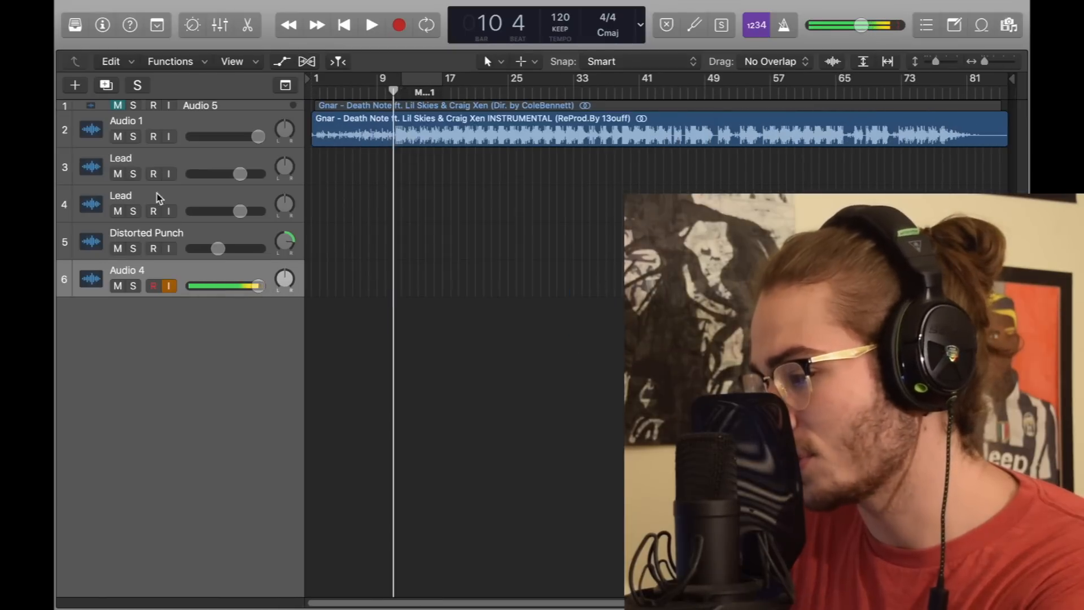
{"action": "left_click_drag", "start_coordinate": [199, 267], "coordinate": [416, 130]}
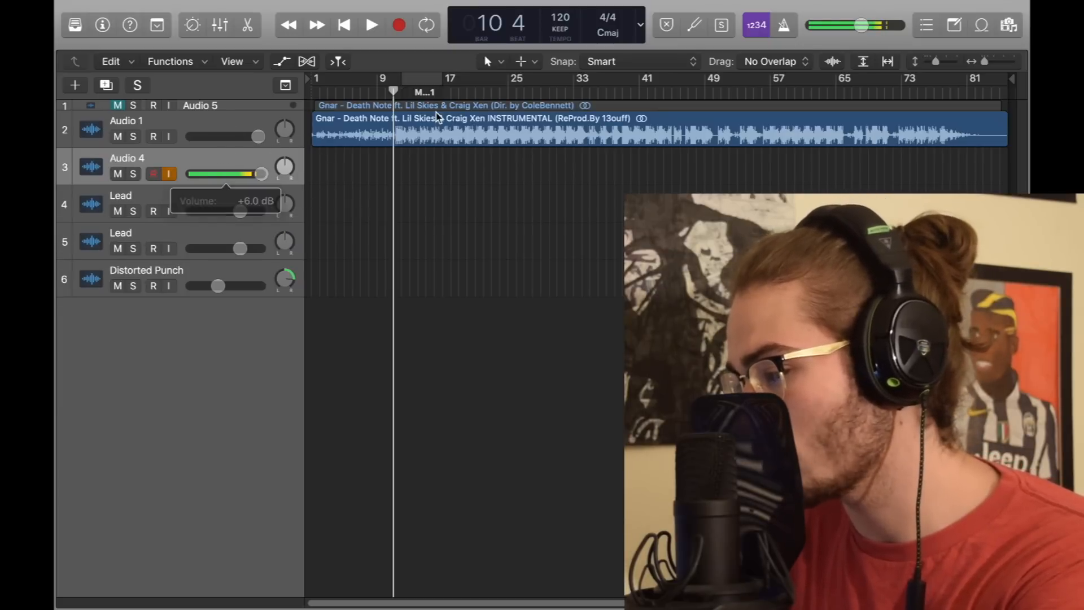
{"action": "left_click", "coordinate": [618, 134]}
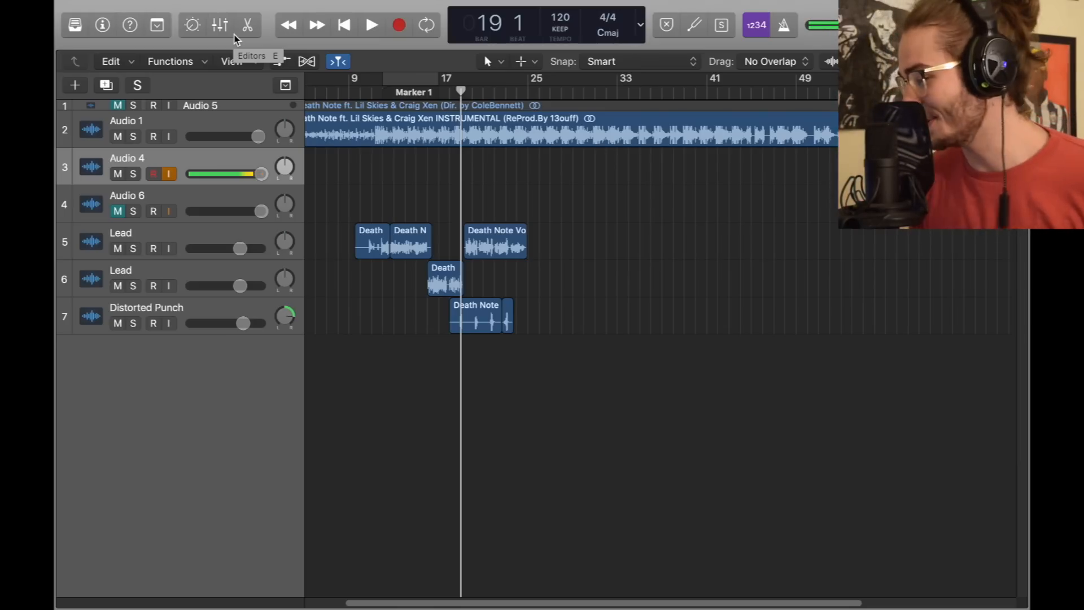
Duplicate the Audio 4 track as a new track named Dry and place it directly above Distorted Punch.
{"action": "key", "text": "super+d"}
{"action": "double_click", "coordinate": [135, 196]}
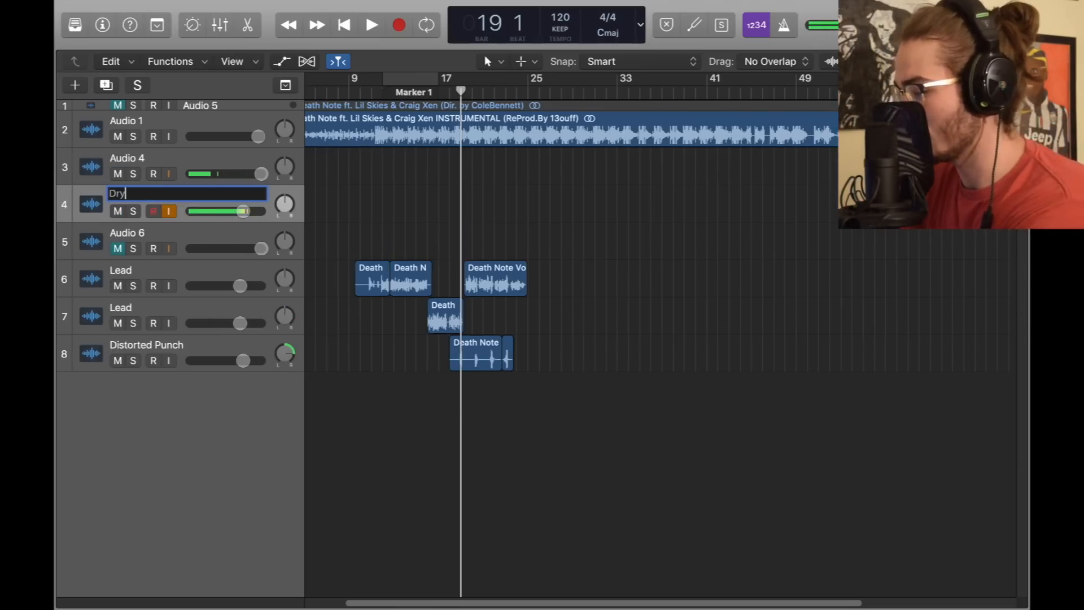
{"action": "key", "text": "Return"}
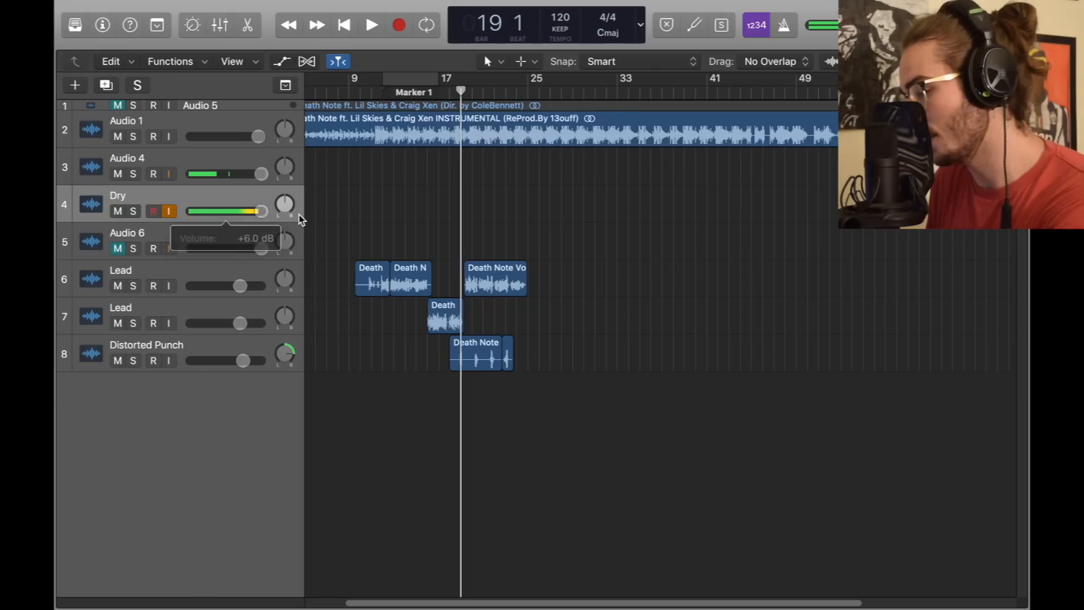
{"action": "left_click_drag", "start_coordinate": [240, 202], "coordinate": [240, 325]}
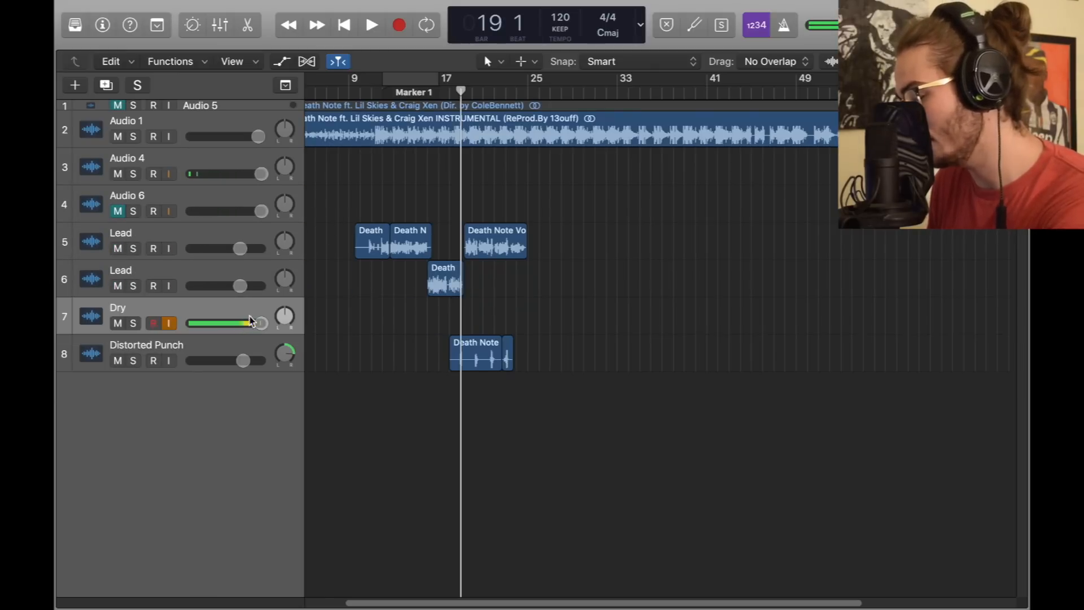
Show the mixer and copy the Pitch Correction plug-in from the second Lead channel to the Dry channel.
{"action": "key", "text": "x"}
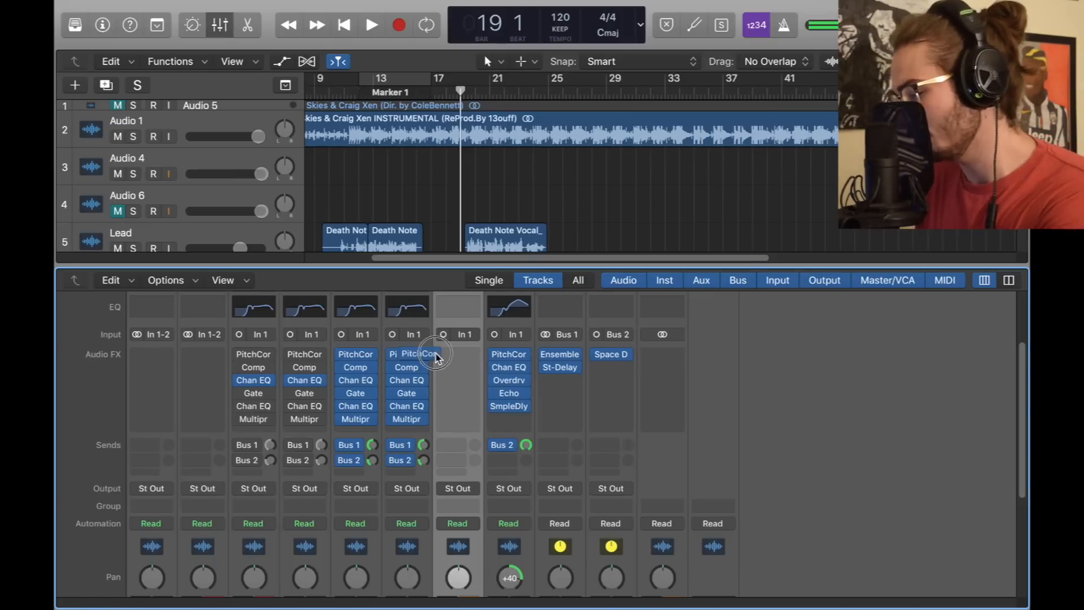
{"action": "left_click", "coordinate": [452, 354]}
{"action": "left_click", "coordinate": [759, 537]}
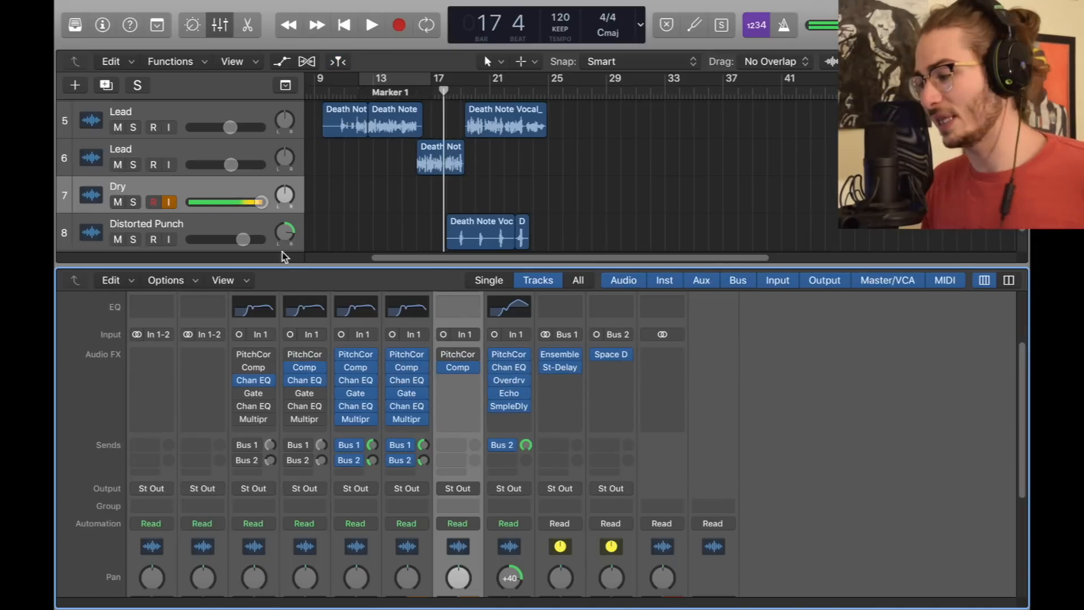
Set the Dry track's volume to 0.0 dB and open the Compressor on its channel to review the settings.
{"action": "left_click_drag", "start_coordinate": [263, 204], "coordinate": [243, 202]}
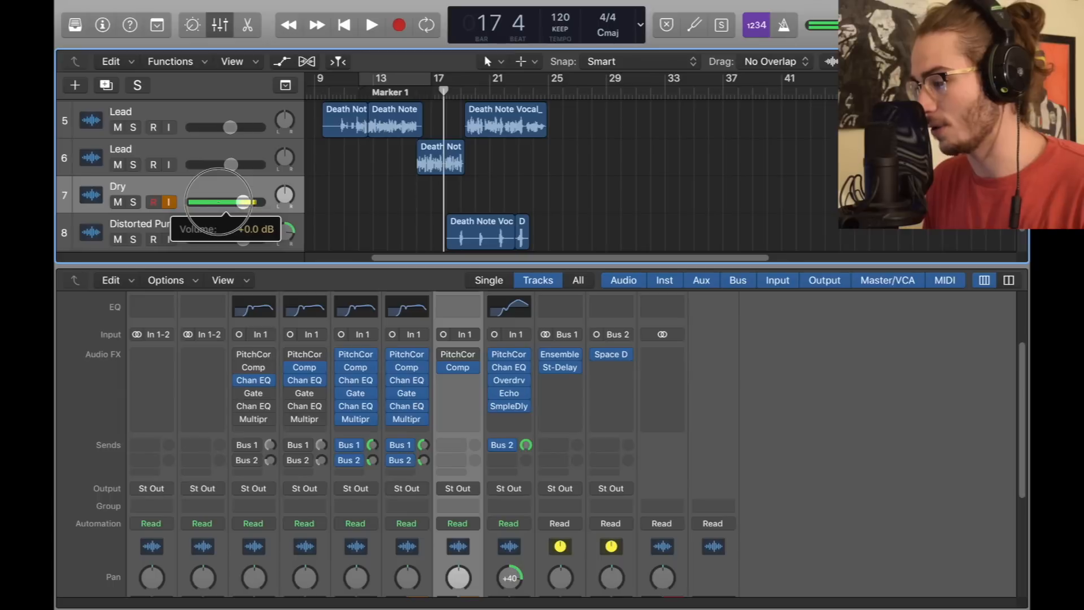
{"action": "left_click", "coordinate": [461, 370]}
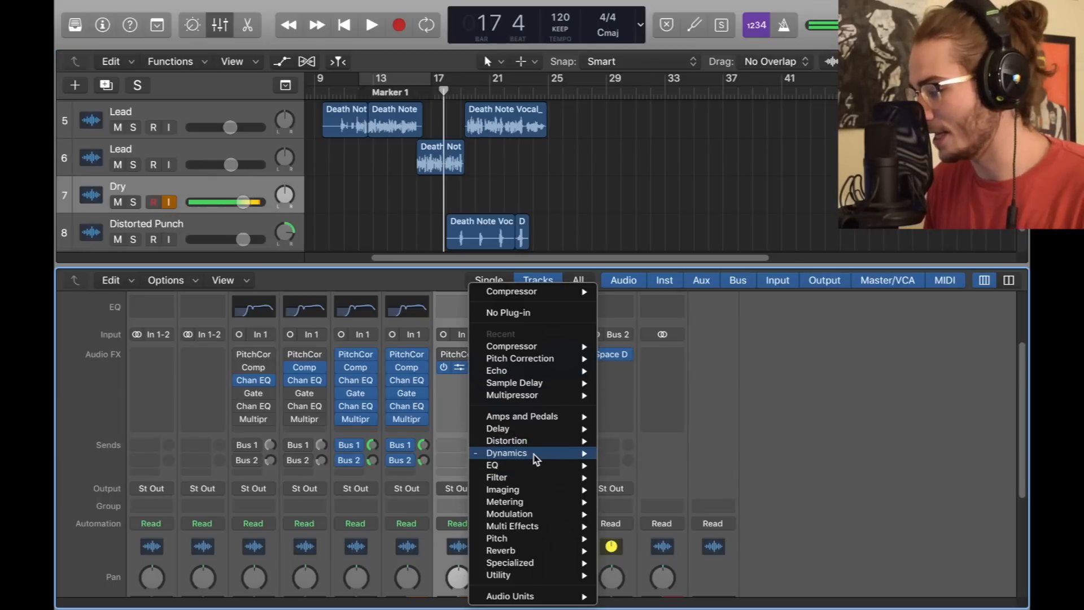
{"action": "mouse_move", "coordinate": [535, 458]}
{"action": "left_click", "coordinate": [751, 465]}
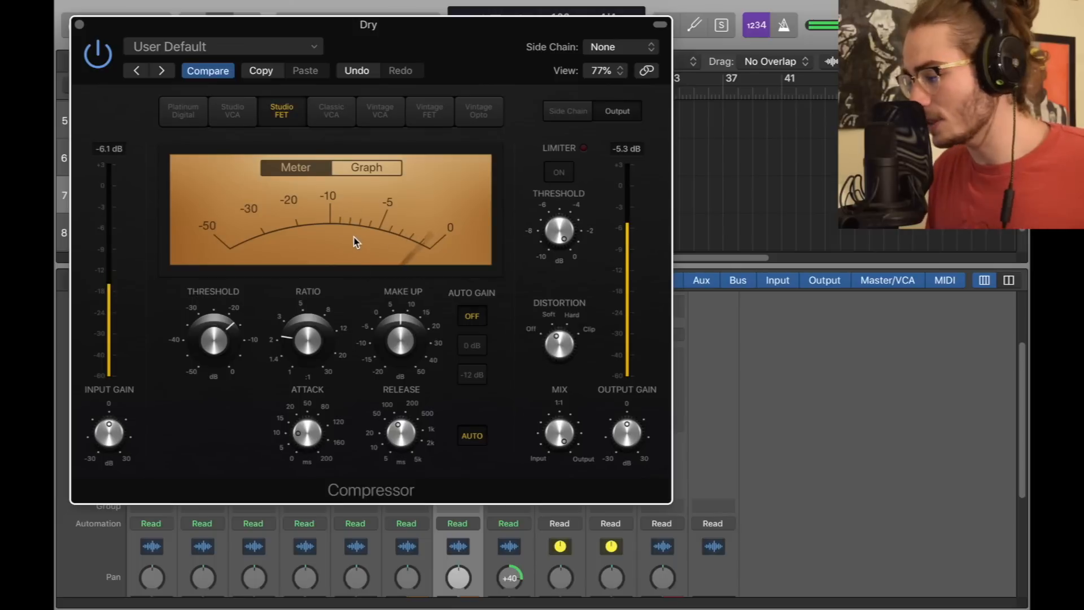
{"action": "mouse_move", "coordinate": [220, 345]}
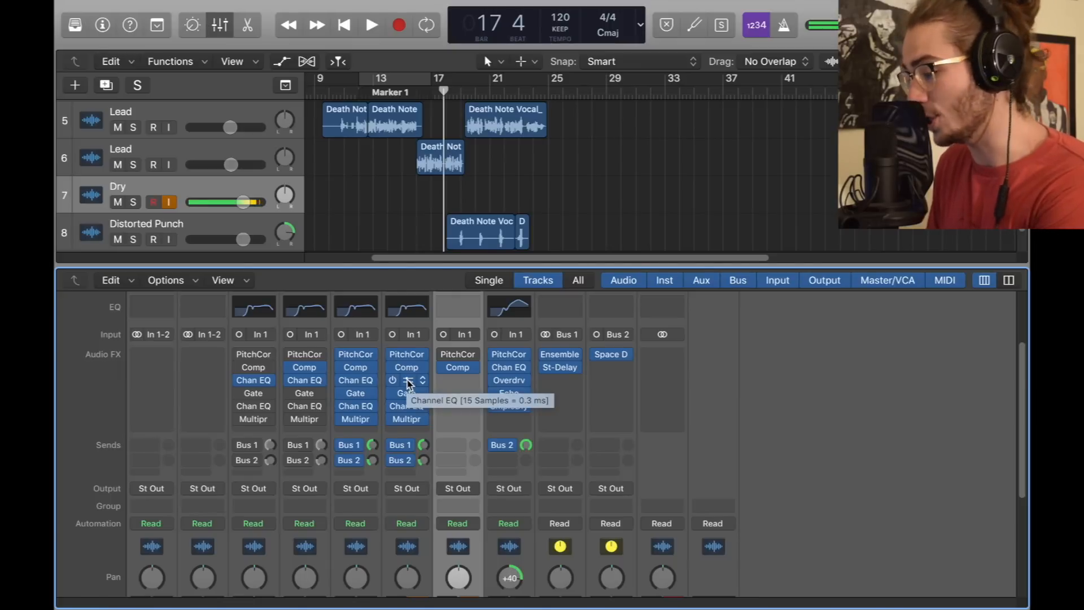
Copy the first Channel EQ from the second Lead channel to the Dry channel, placed after the Compressor.
{"action": "left_click_drag", "start_coordinate": [408, 382], "coordinate": [446, 381]}
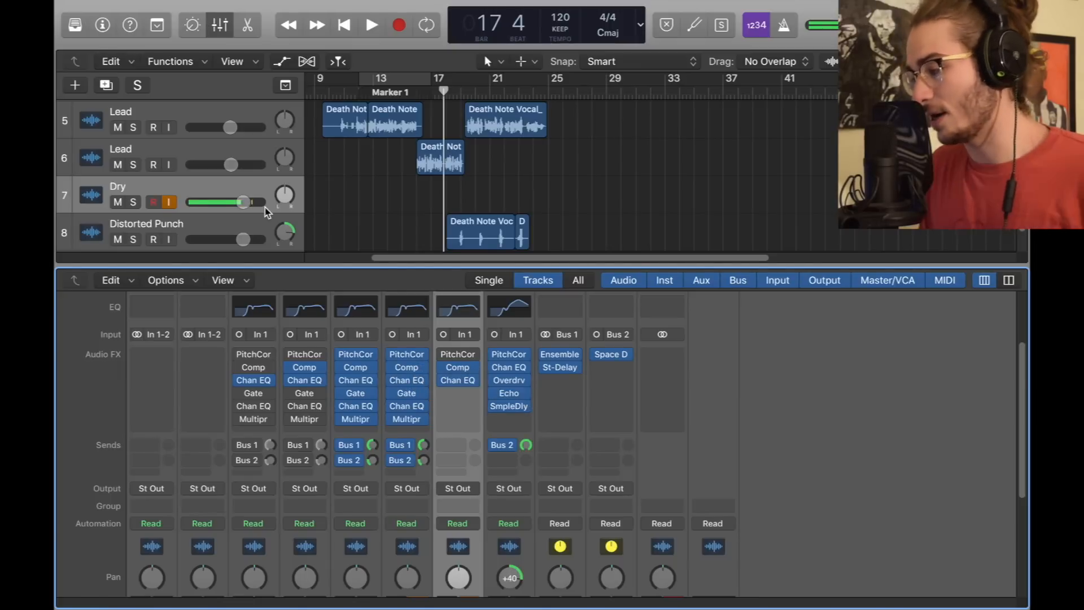
{"action": "left_click", "coordinate": [462, 380]}
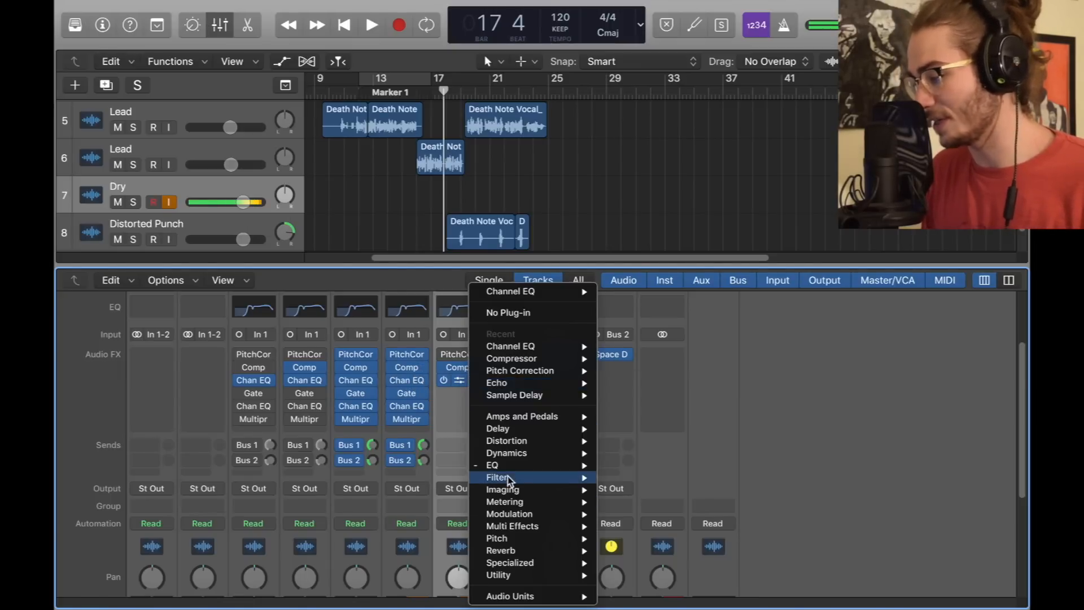
{"action": "mouse_move", "coordinate": [542, 464]}
{"action": "mouse_move", "coordinate": [669, 464]}
{"action": "left_click", "coordinate": [825, 458]}
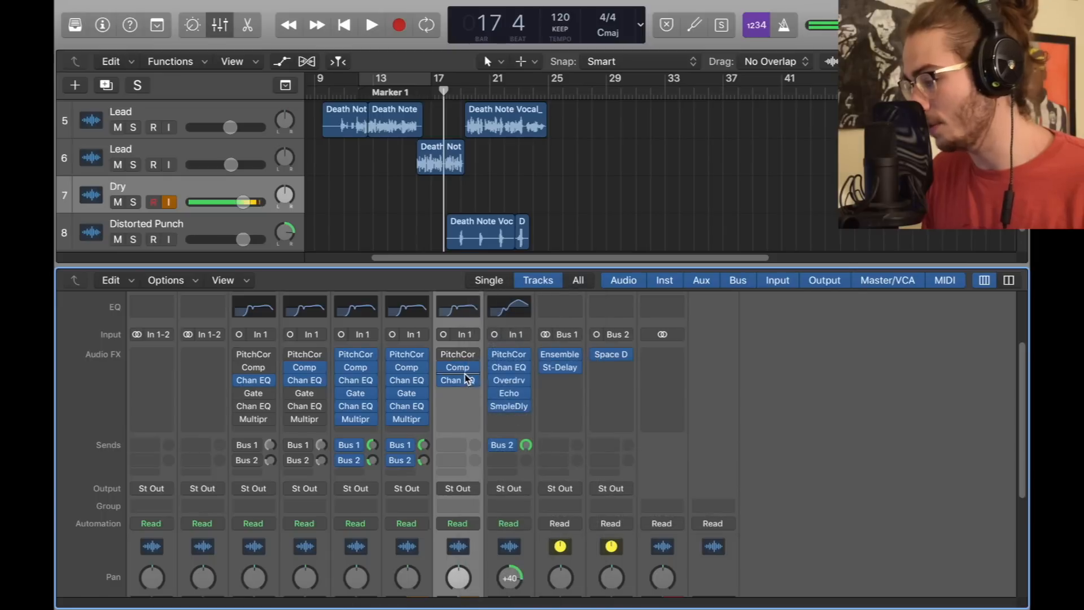
{"action": "left_click", "coordinate": [828, 170], "text": "alt"}
Review the Dry channel's low-cut and 510 Hz EQ bands, and set the Channel EQ's overall gain to +1.5 dB.
{"action": "left_click_drag", "start_coordinate": [671, 34], "coordinate": [642, 110]}
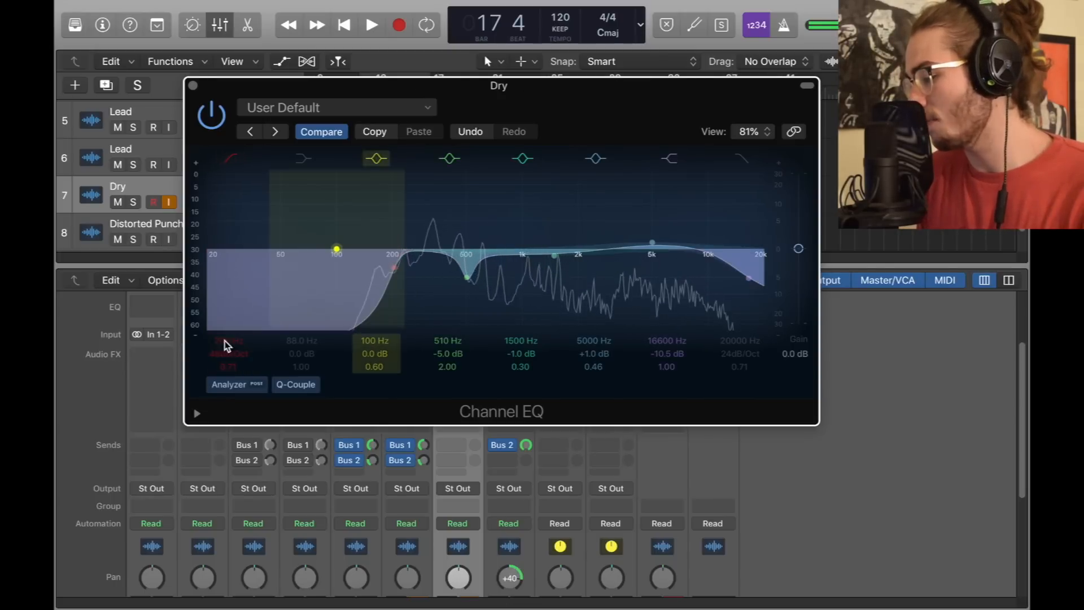
{"action": "left_click", "coordinate": [394, 270]}
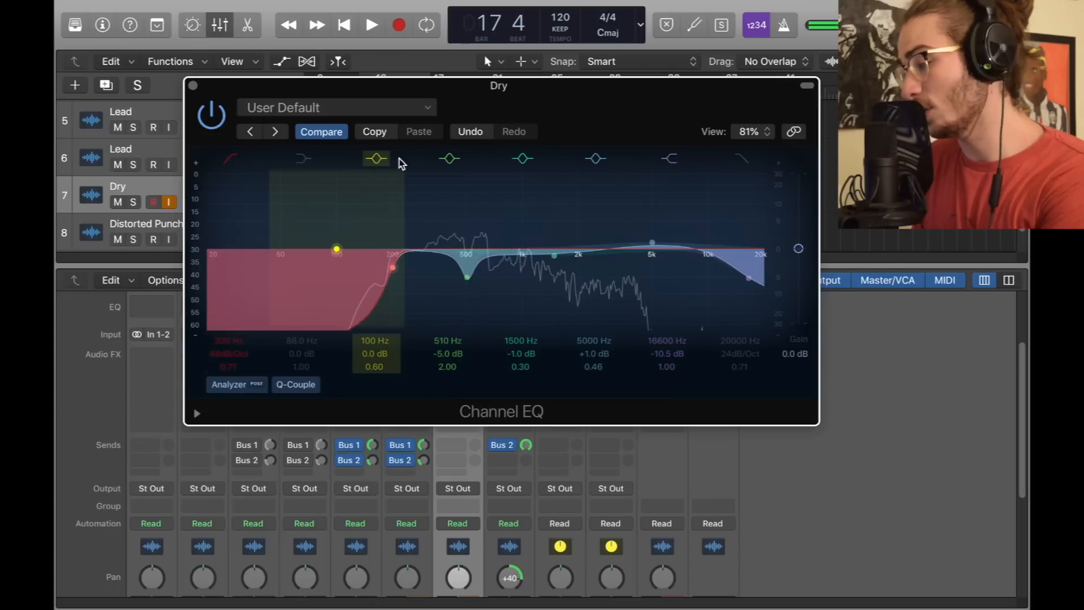
{"action": "left_click", "coordinate": [466, 280]}
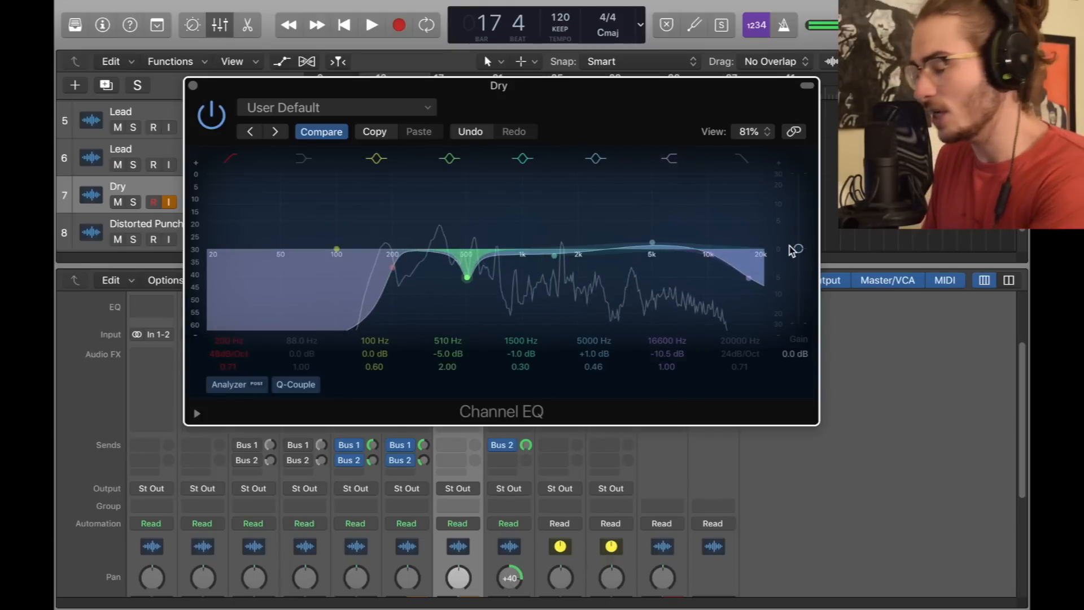
{"action": "left_click_drag", "start_coordinate": [798, 248], "coordinate": [801, 244]}
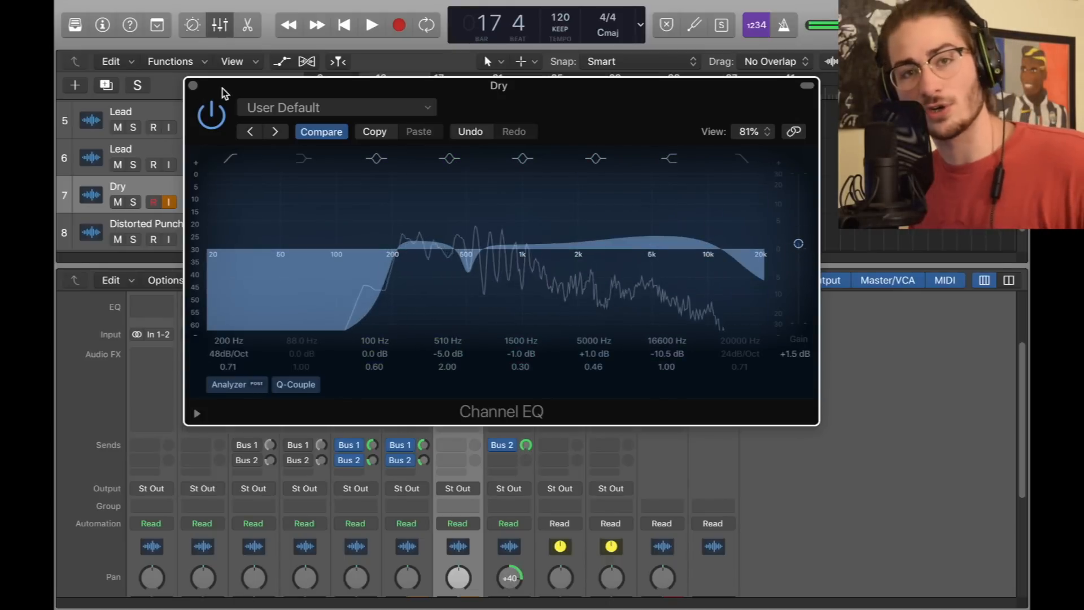
{"action": "left_click", "coordinate": [192, 85]}
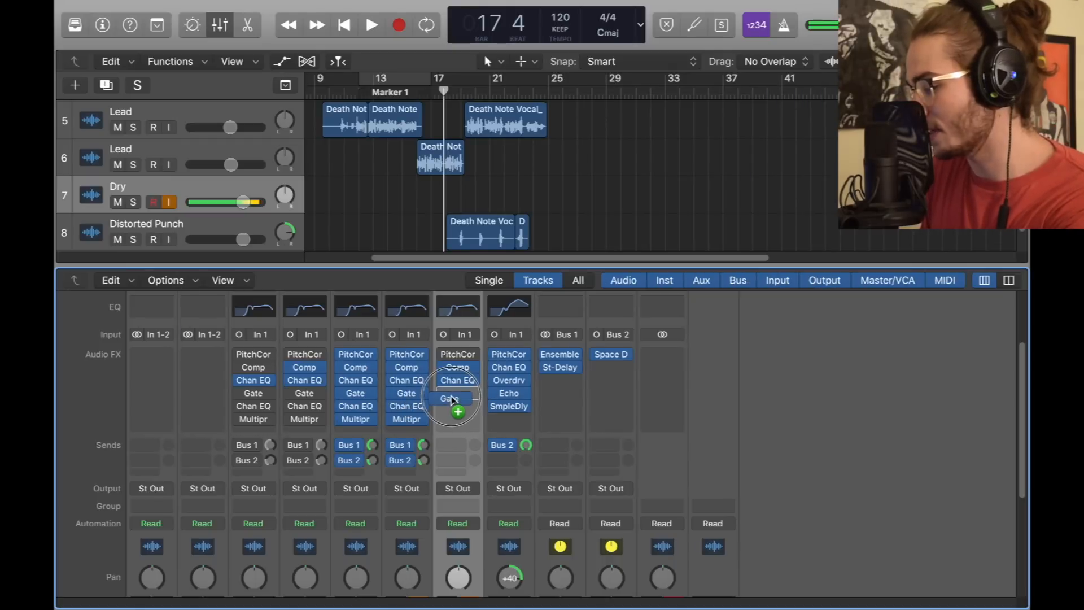
Copy the Noise Gate plug-in from the second Lead channel to the Dry channel and open its settings.
{"action": "left_click_drag", "start_coordinate": [452, 398], "coordinate": [474, 399]}
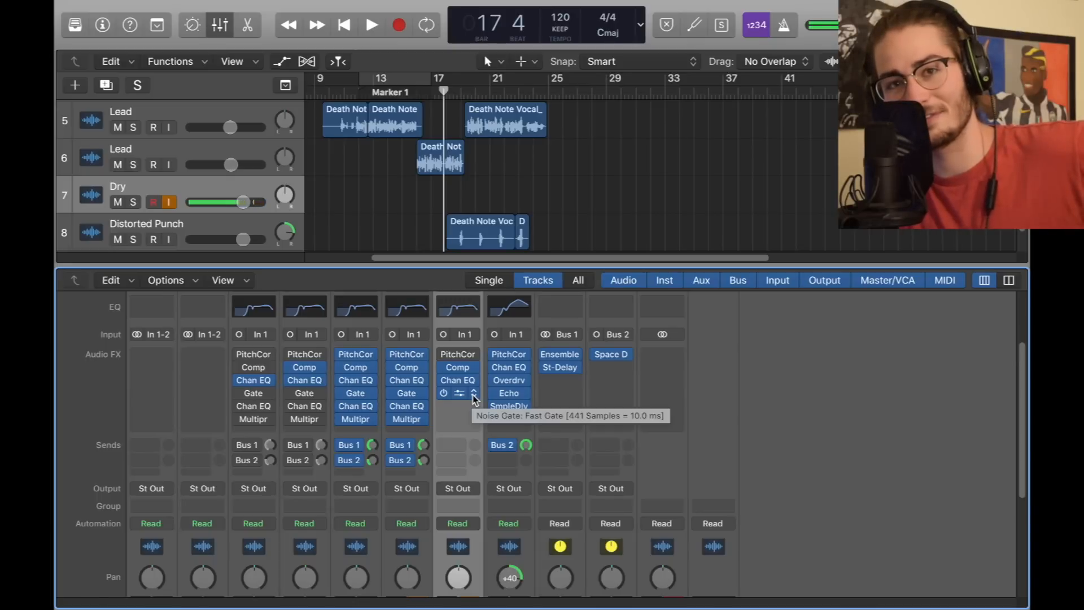
{"action": "left_click", "coordinate": [474, 398]}
{"action": "mouse_move", "coordinate": [556, 455]}
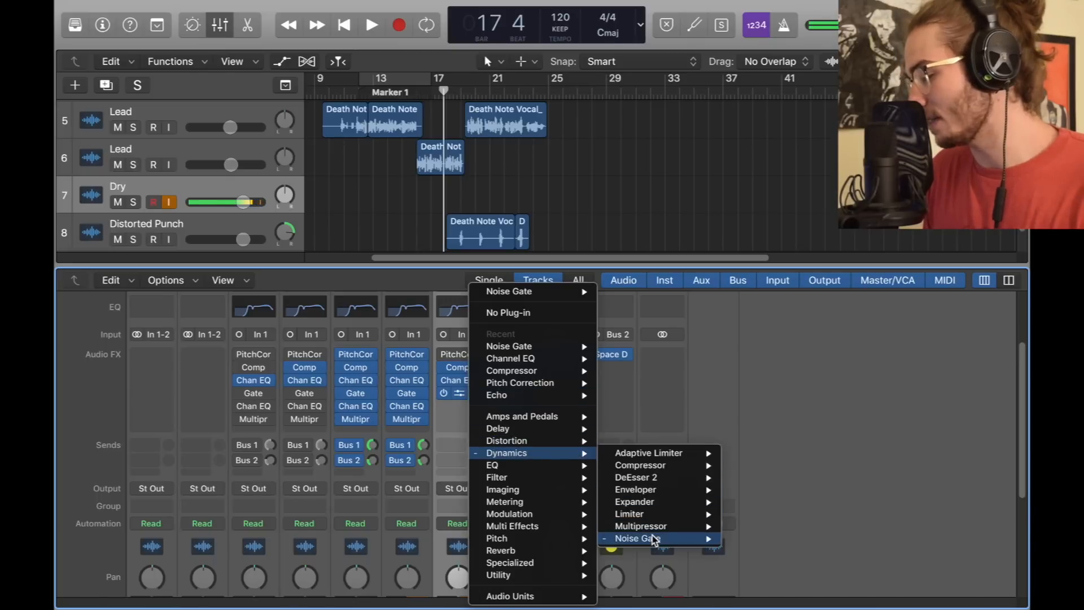
{"action": "left_click", "coordinate": [744, 538]}
Load the Fast Gate factory preset in the Noise Gate and set its threshold to -40 dB.
{"action": "left_click", "coordinate": [188, 47]}
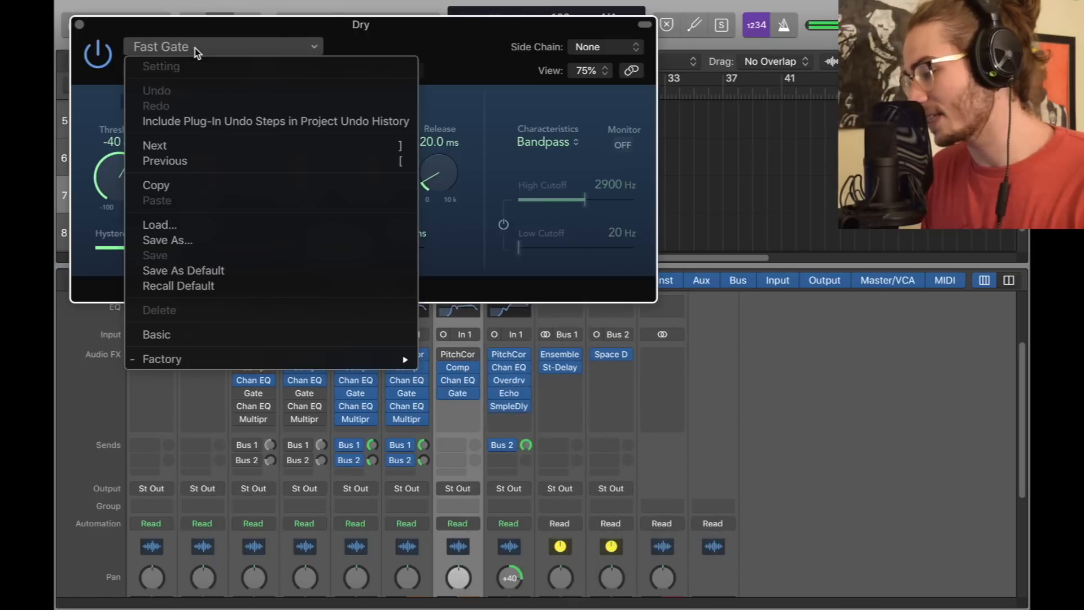
{"action": "mouse_move", "coordinate": [277, 359]}
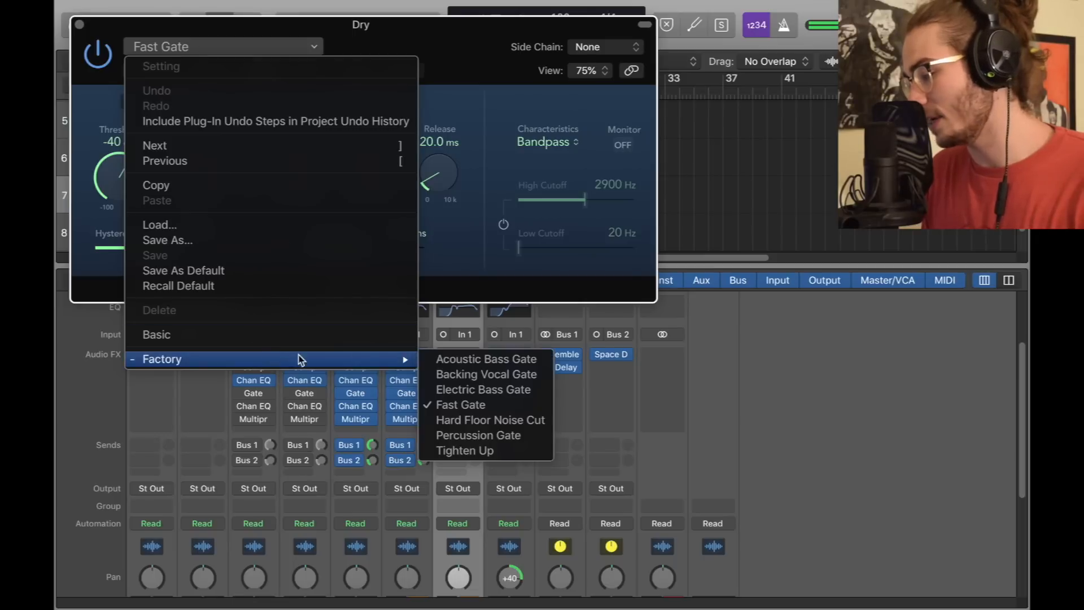
{"action": "left_click", "coordinate": [510, 405]}
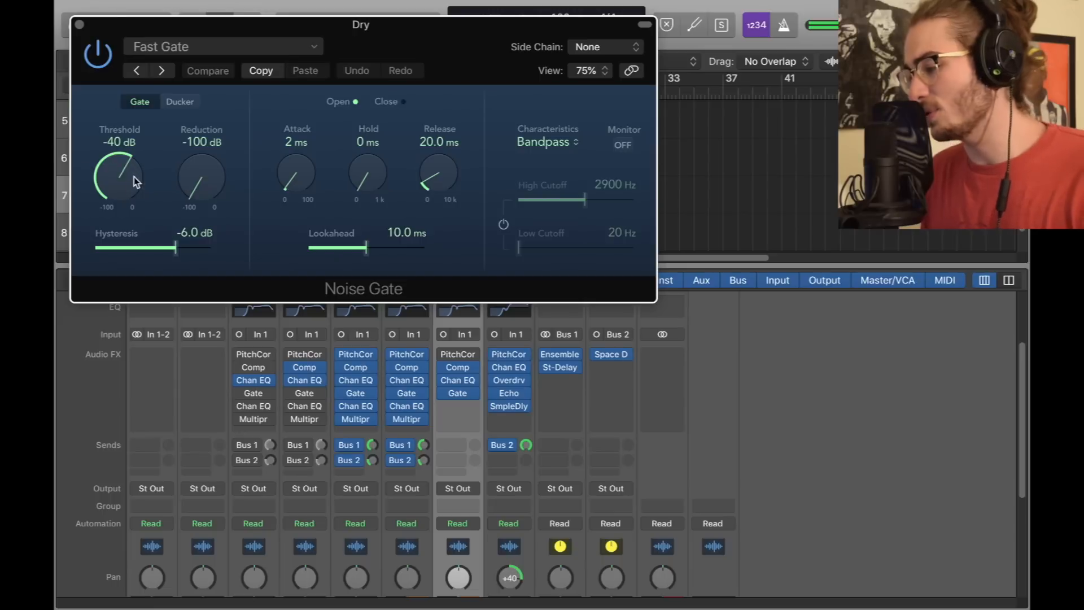
{"action": "left_click_drag", "start_coordinate": [113, 151], "coordinate": [115, 146]}
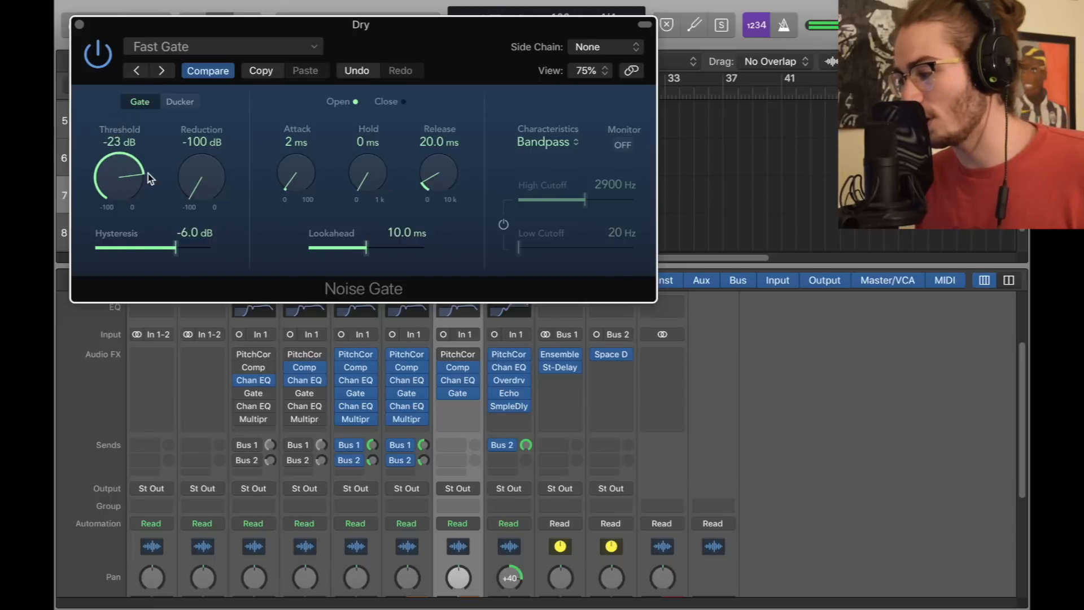
{"action": "left_click_drag", "start_coordinate": [137, 218], "coordinate": [130, 204]}
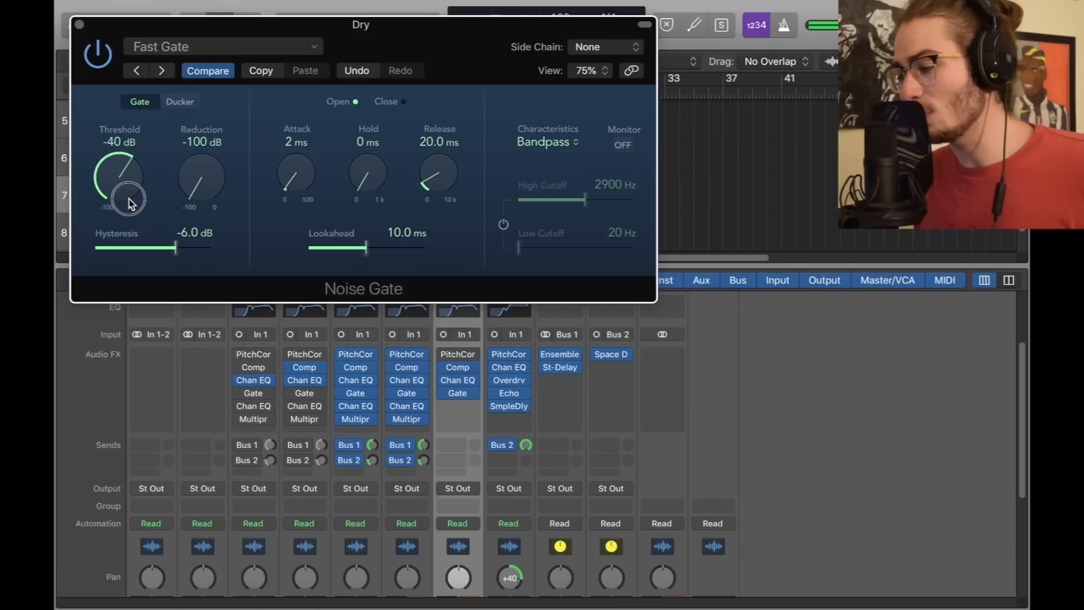
{"action": "left_click", "coordinate": [80, 26]}
Copy the second Channel EQ from the second Lead channel to the Dry channel and check its curve.
{"action": "left_click_drag", "start_coordinate": [406, 410], "coordinate": [457, 406]}
{"action": "left_click", "coordinate": [457, 405]}
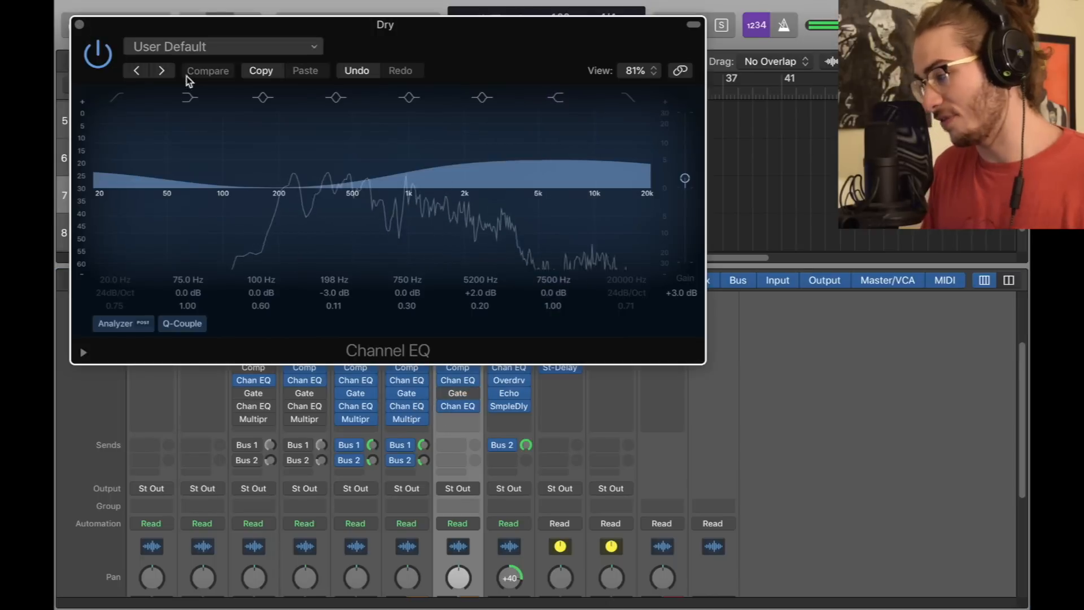
{"action": "left_click", "coordinate": [79, 25]}
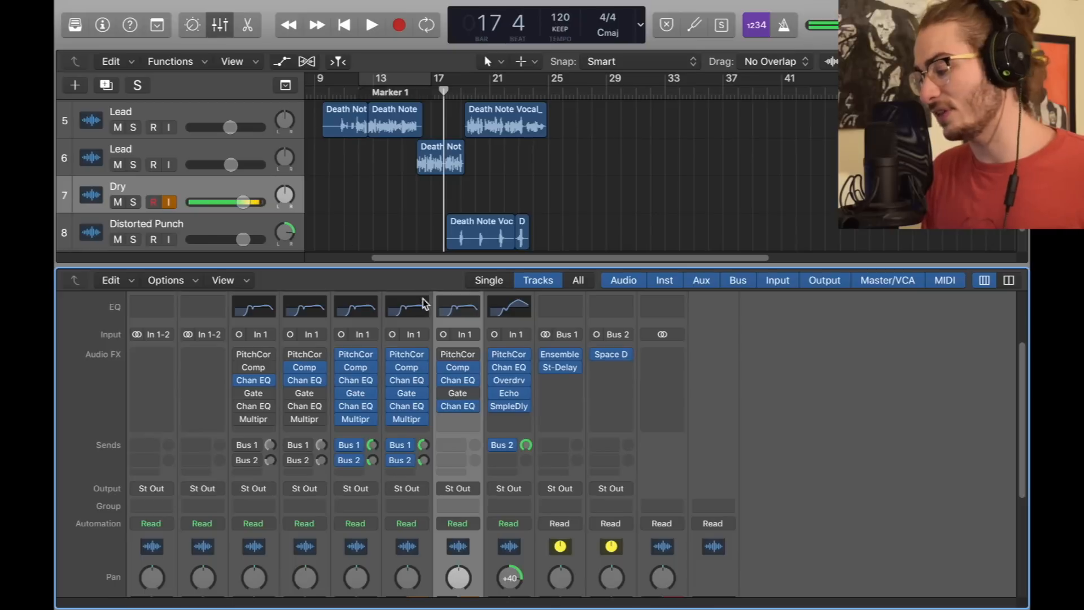
Lower the Dry track's volume slightly and adjust the second Channel EQ's overall gain, comparing it with 0.0 dB.
{"action": "left_click", "coordinate": [243, 201]}
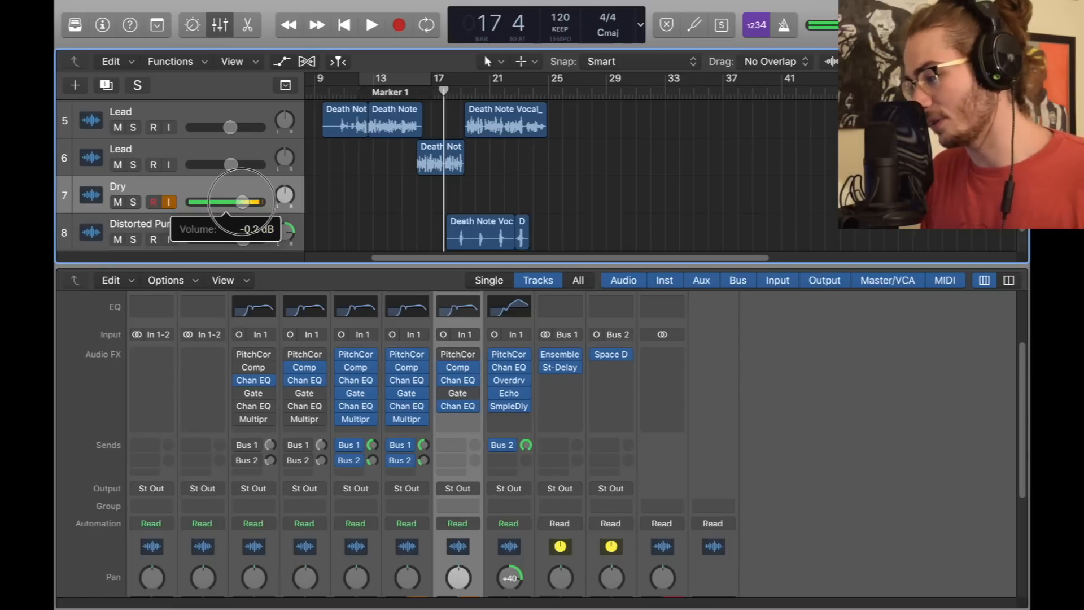
{"action": "key", "text": "v"}
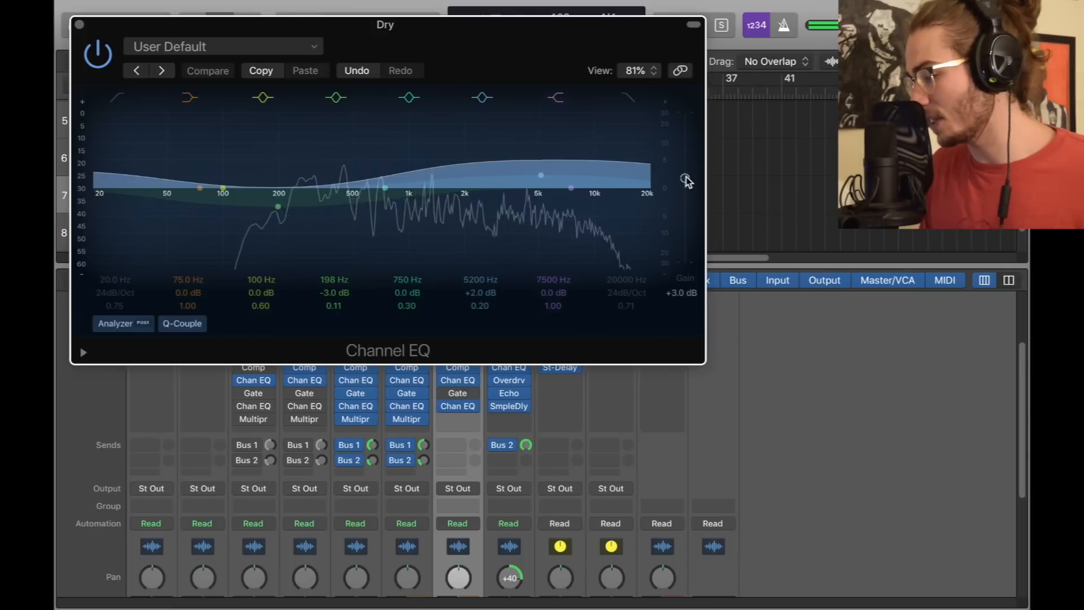
{"action": "left_click", "coordinate": [685, 186]}
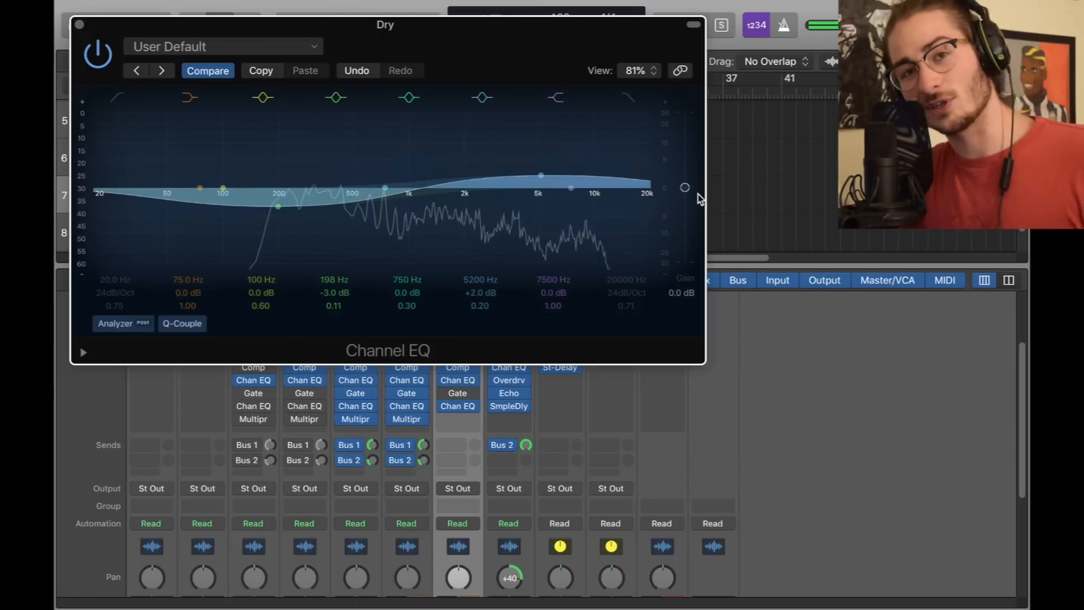
{"action": "left_click_drag", "start_coordinate": [684, 190], "coordinate": [684, 182]}
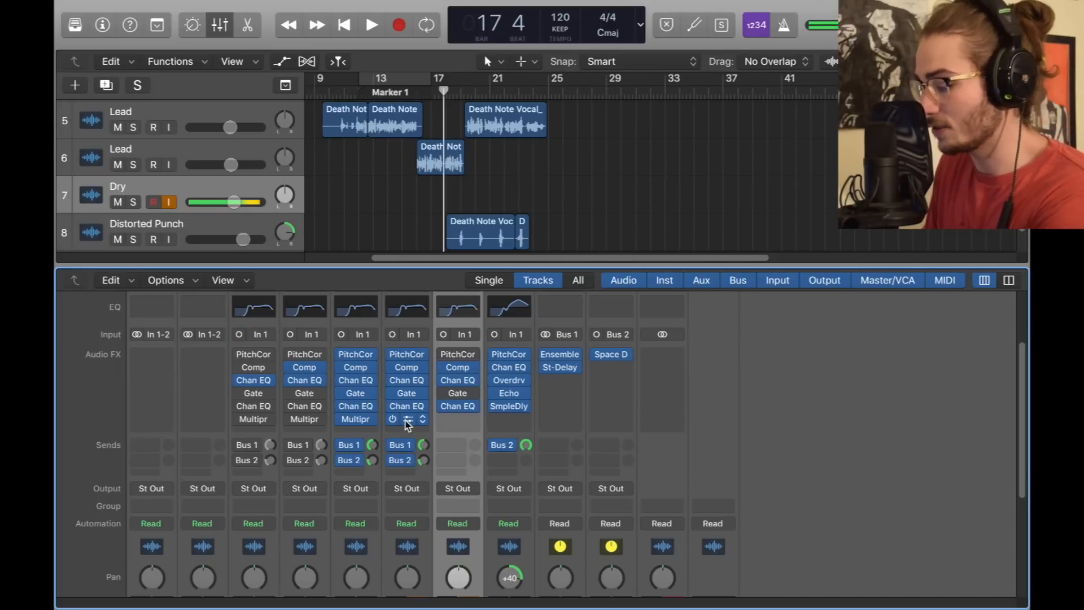
Copy the Multipressor plug-in from the second Lead channel to the Dry channel and lower the Dry track's volume slightly.
{"action": "left_click_drag", "start_coordinate": [410, 422], "coordinate": [456, 422], "text": "alt"}
{"action": "left_click_drag", "start_coordinate": [234, 201], "coordinate": [232, 202]}
{"action": "left_click", "coordinate": [464, 419]}
{"action": "mouse_move", "coordinate": [506, 452]}
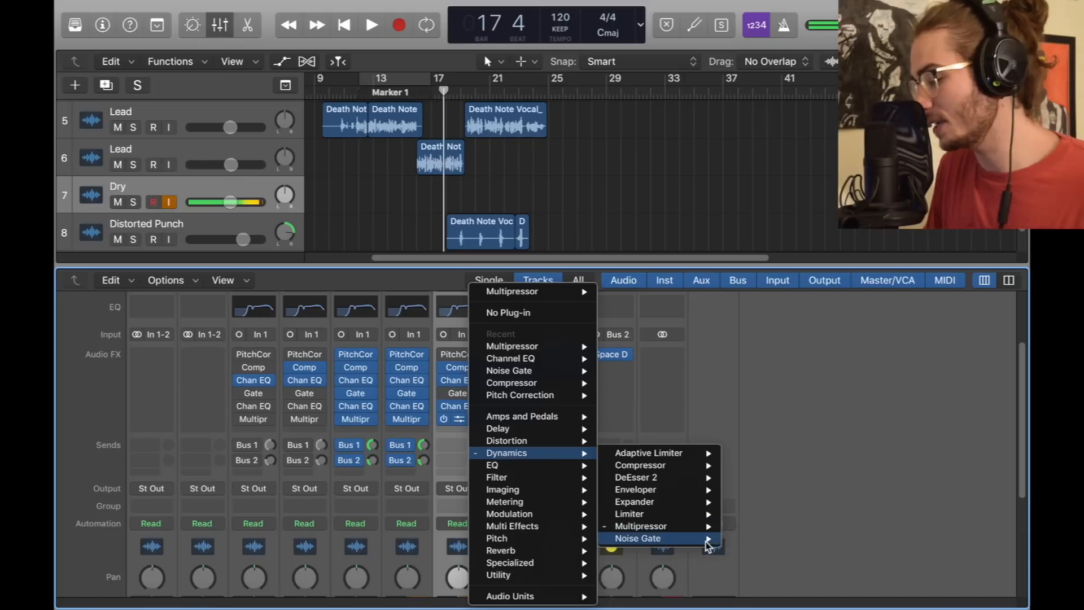
{"action": "mouse_move", "coordinate": [701, 528]}
{"action": "left_click", "coordinate": [850, 486]}
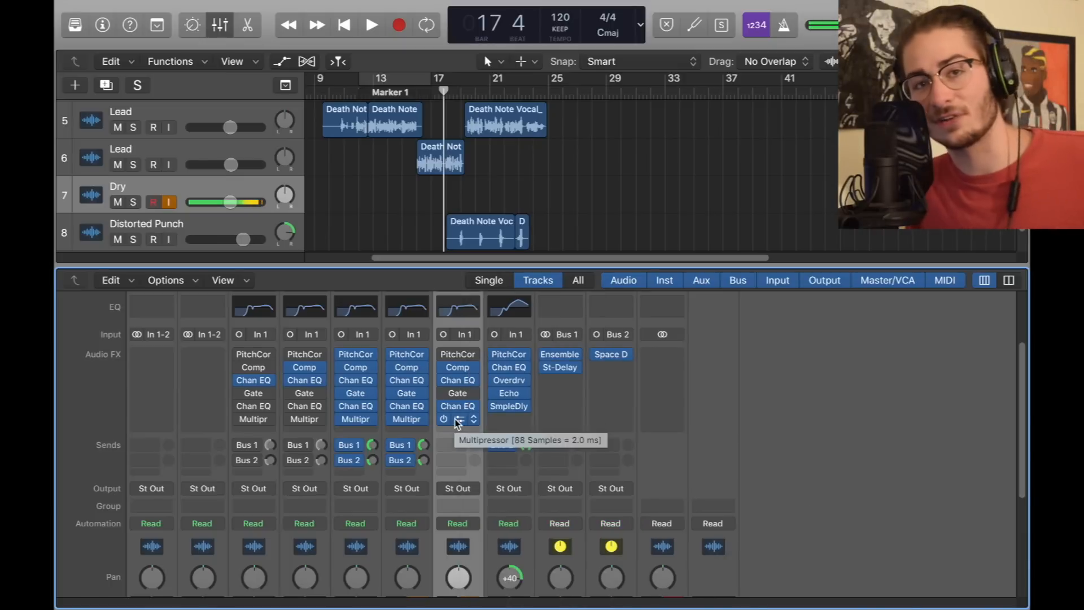
Set the fourth band's gain make-up to 2.5 dB in the Dry channel's Multipressor, adjusting the crossover display.
{"action": "left_click", "coordinate": [458, 419]}
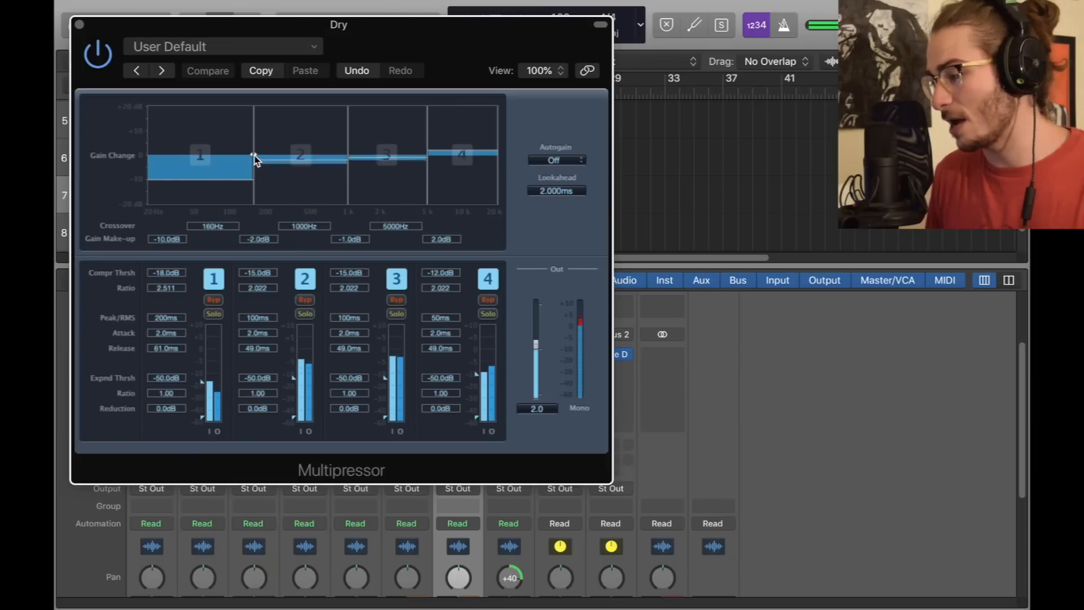
{"action": "left_click_drag", "start_coordinate": [255, 157], "coordinate": [254, 153]}
{"action": "mouse_move", "coordinate": [350, 161]}
{"action": "left_mouse_down"}
{"action": "mouse_move", "coordinate": [358, 150]}
{"action": "mouse_move", "coordinate": [347, 156]}
{"action": "left_mouse_up"}
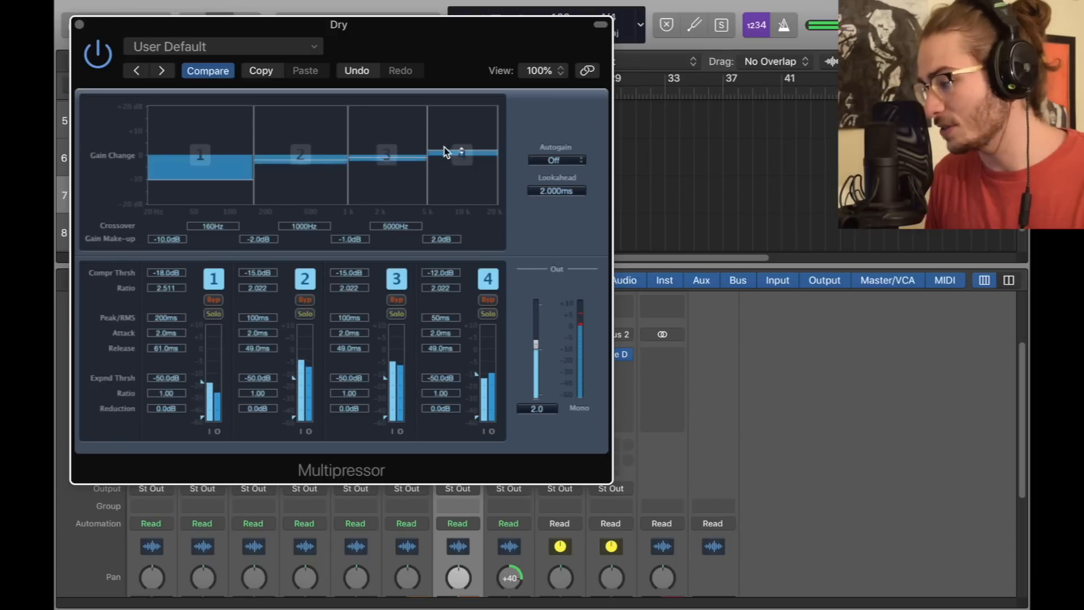
{"action": "left_click_drag", "start_coordinate": [431, 155], "coordinate": [429, 156]}
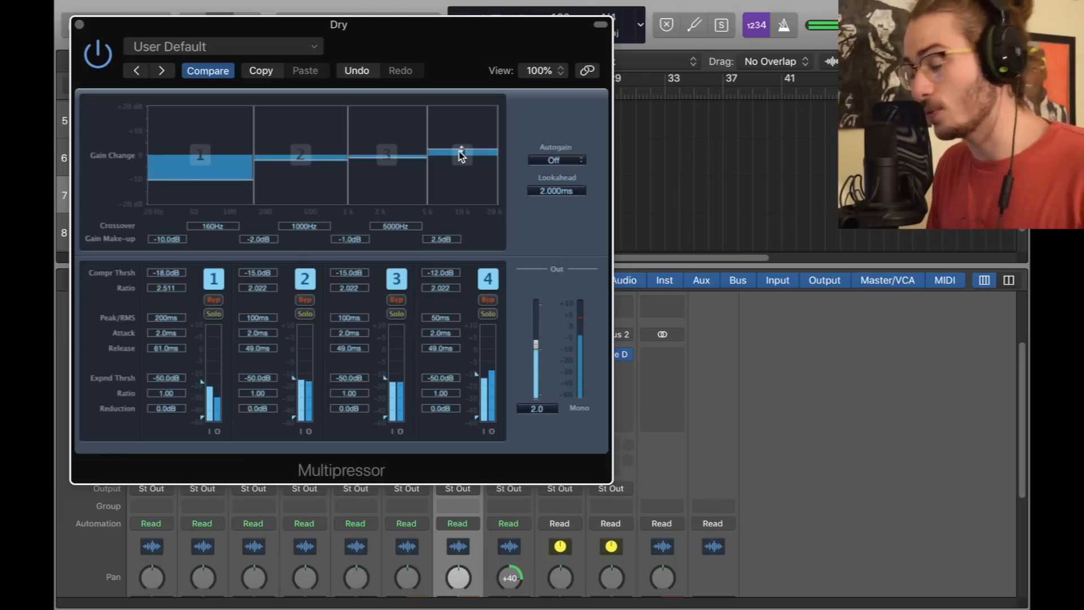
Reset the Multipressor's output level to 0.0 dB and lower it to about -1.2 dB, and close the plug-in.
{"action": "left_click_drag", "start_coordinate": [338, 24], "coordinate": [561, 97]}
{"action": "left_click", "coordinate": [759, 429], "text": "alt"}
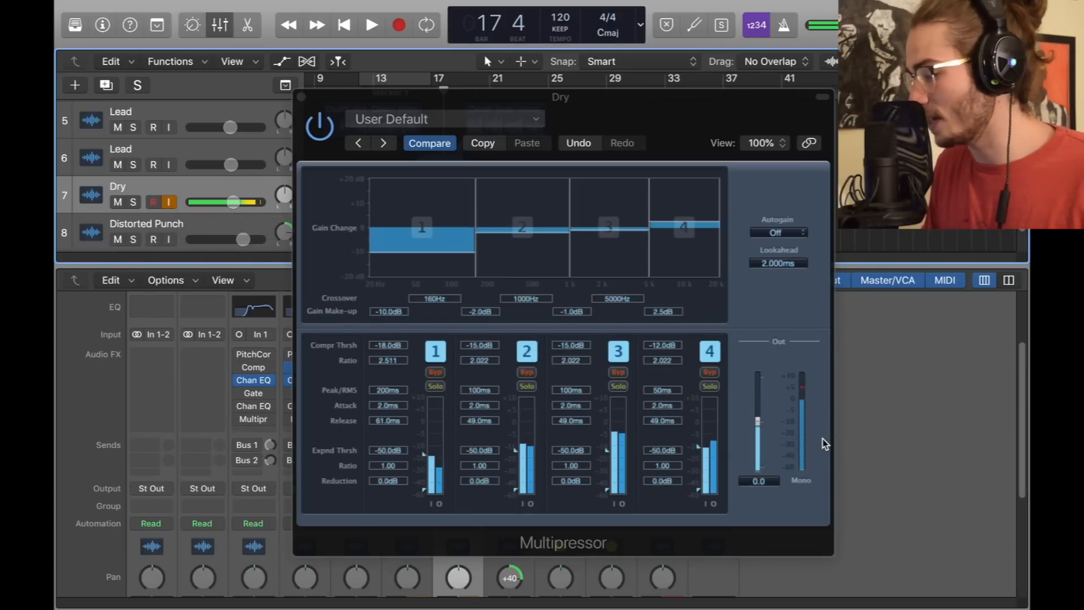
{"action": "left_click_drag", "start_coordinate": [758, 423], "coordinate": [766, 428]}
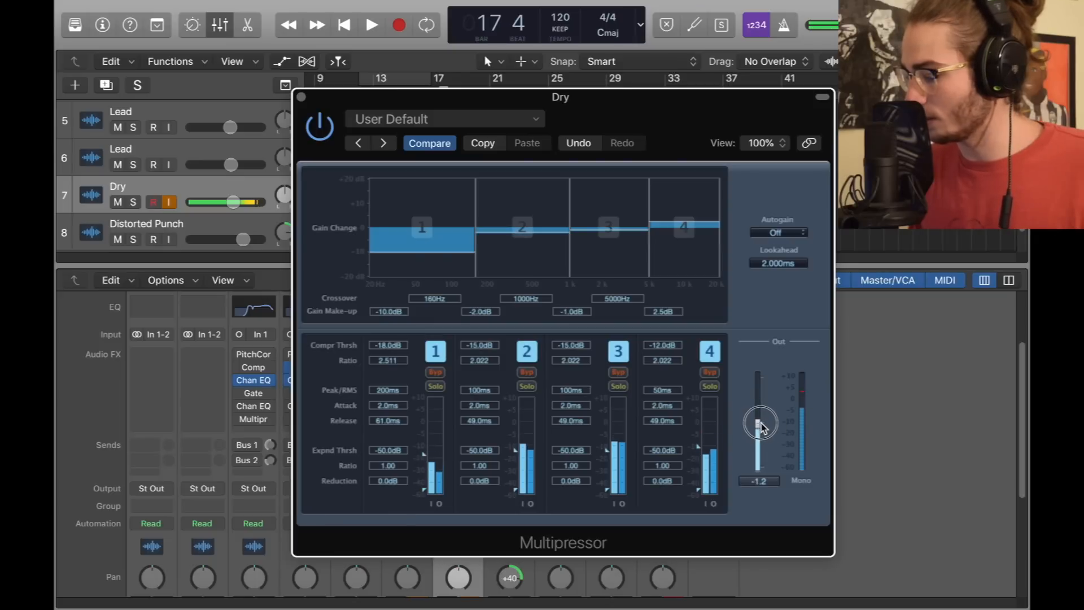
{"action": "left_click", "coordinate": [302, 98]}
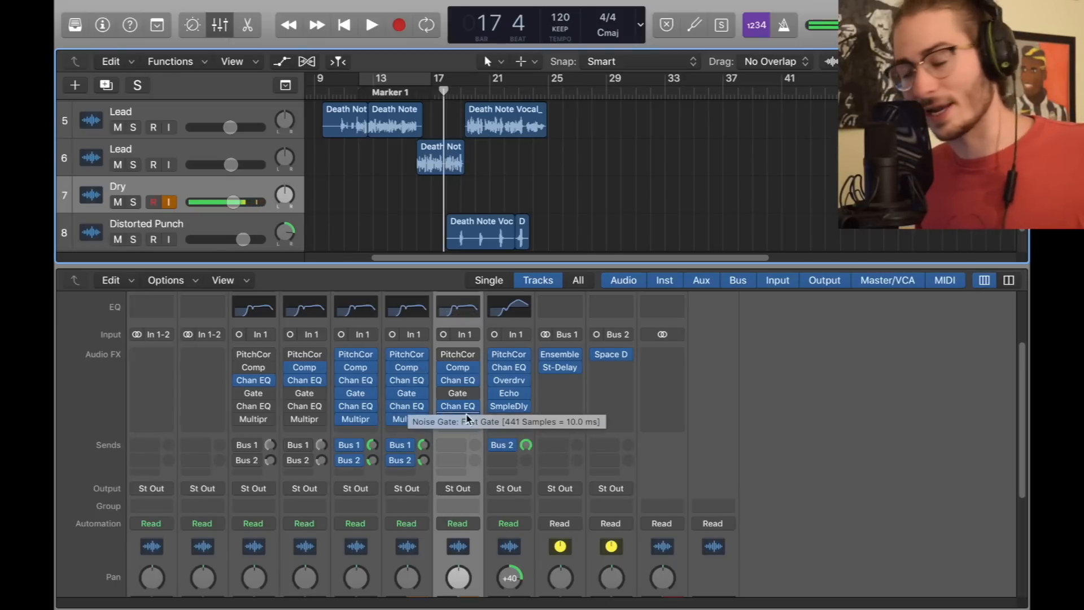
Add a send to Bus 1 on the Dry channel and adjust its send level.
{"action": "left_click", "coordinate": [458, 447]}
{"action": "mouse_move", "coordinate": [455, 470]}
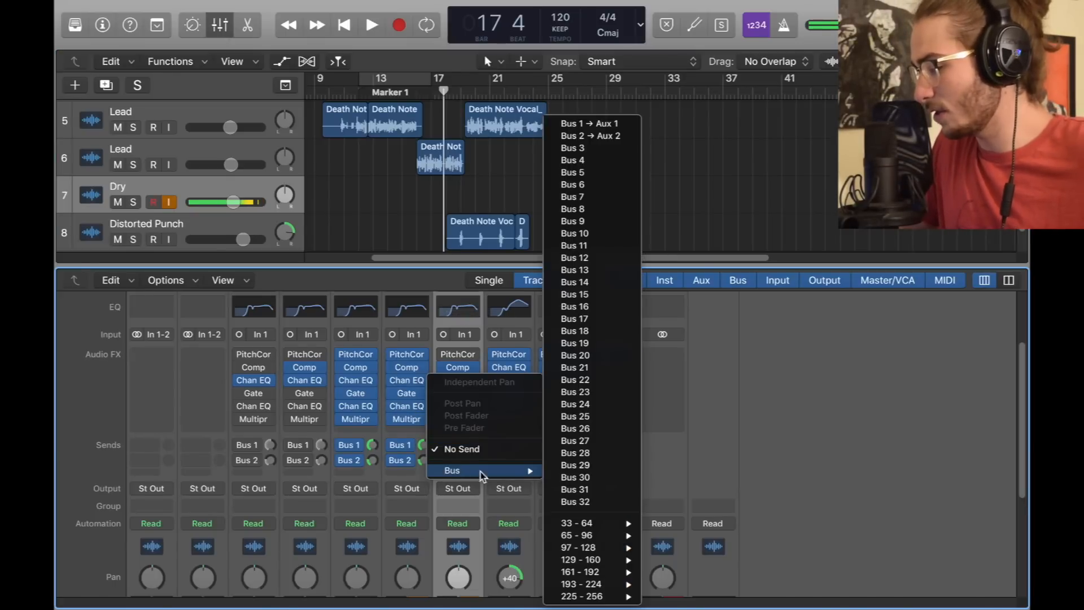
{"action": "left_click", "coordinate": [604, 124]}
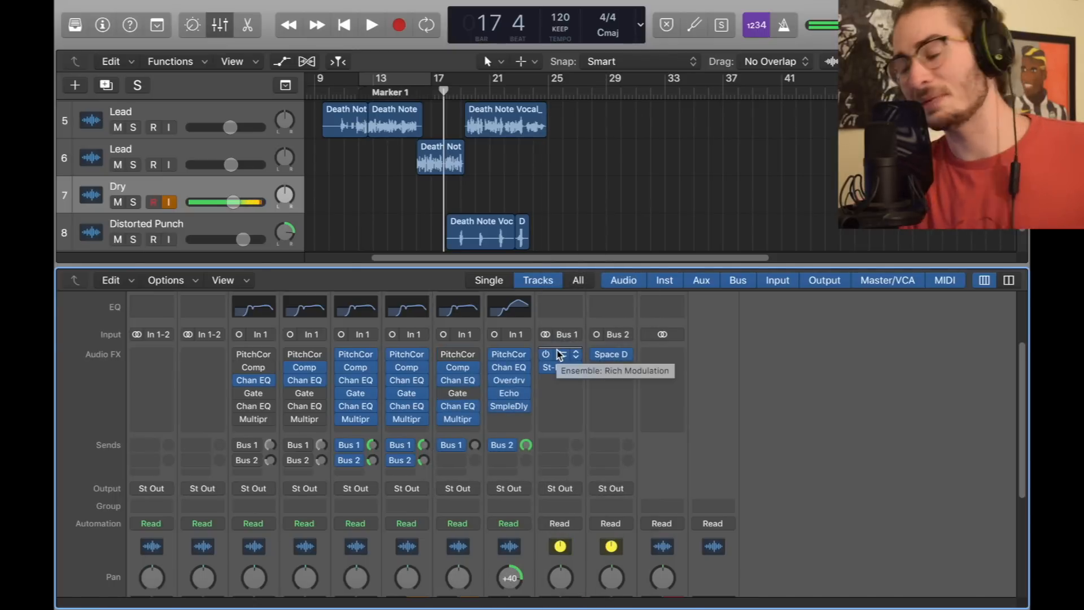
{"action": "left_click_drag", "start_coordinate": [475, 446], "coordinate": [477, 450]}
Examine the stereo Ensemble modulation plug-in on the Bus 1 aux channel and its Rich Modulation preset.
{"action": "mouse_move", "coordinate": [553, 355]}
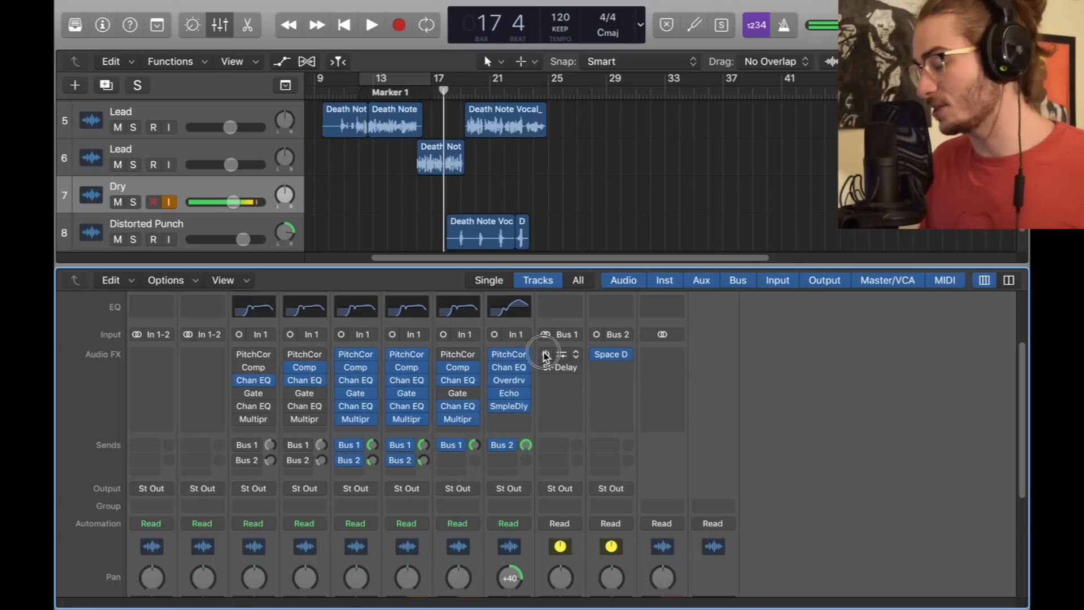
{"action": "left_click", "coordinate": [576, 358]}
{"action": "mouse_move", "coordinate": [611, 514]}
{"action": "mouse_move", "coordinate": [738, 486]}
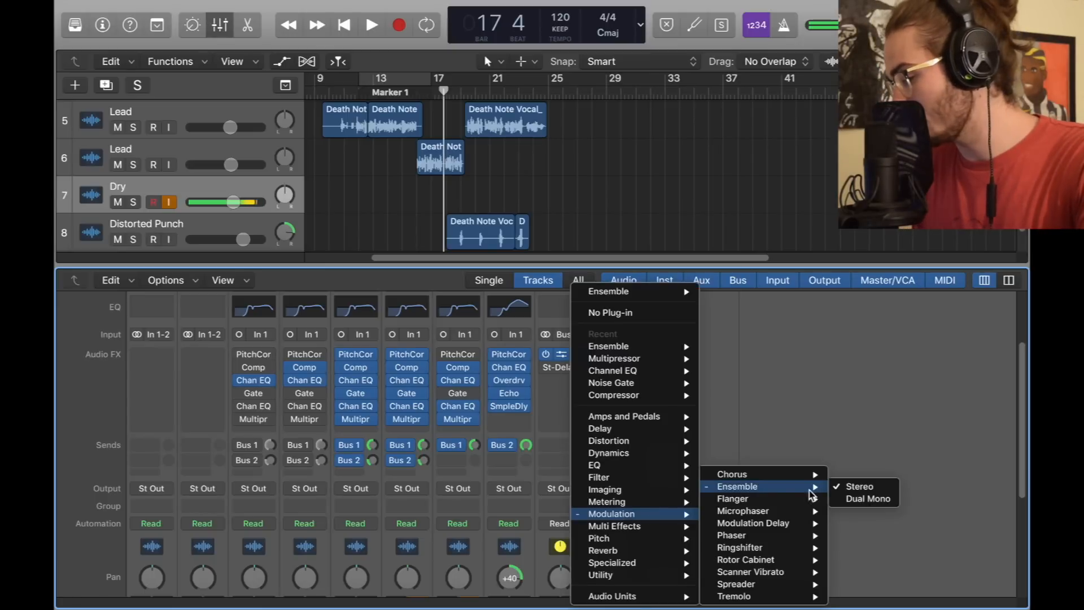
{"action": "left_click", "coordinate": [860, 486]}
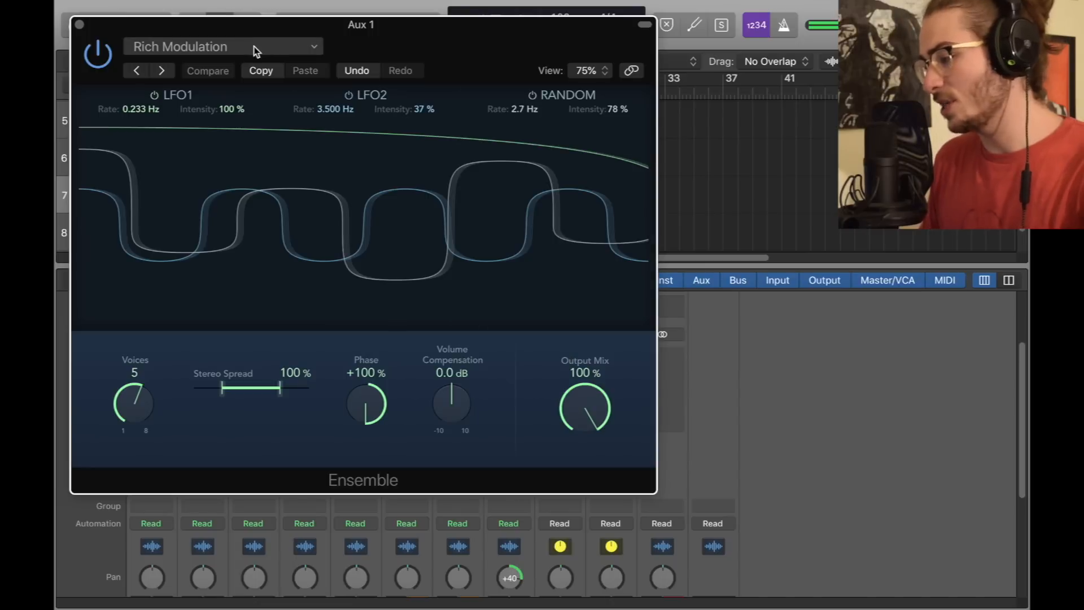
{"action": "left_click", "coordinate": [254, 48]}
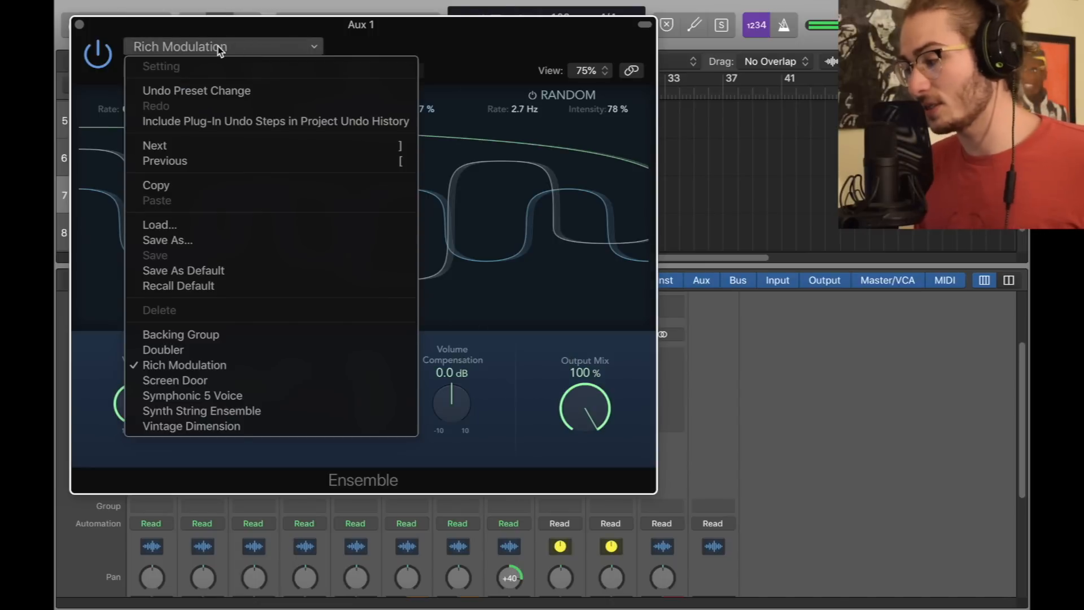
{"action": "left_click", "coordinate": [411, 39]}
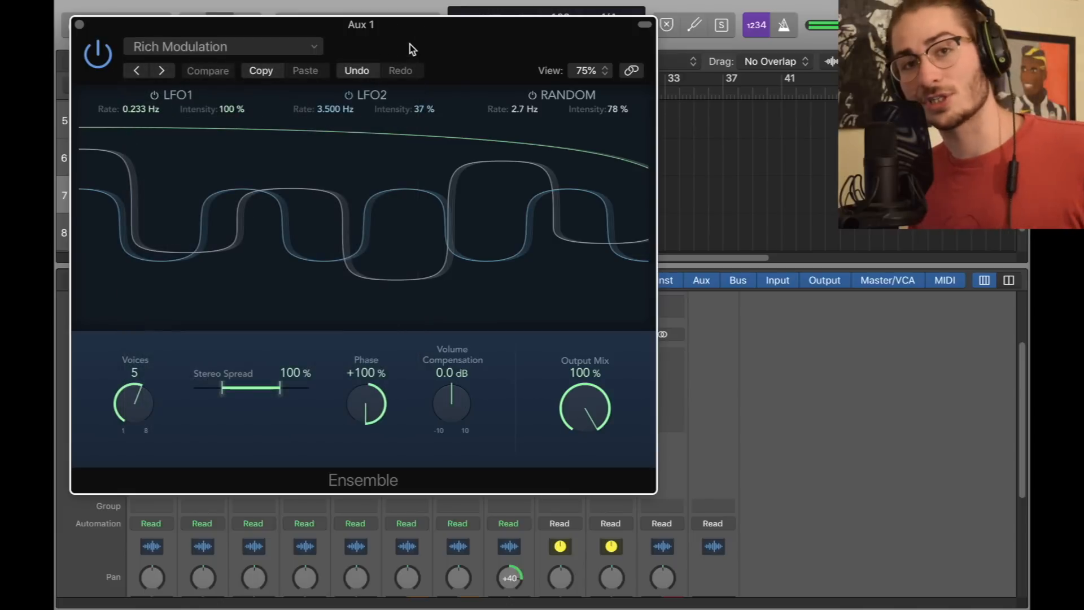
{"action": "left_click", "coordinate": [79, 25]}
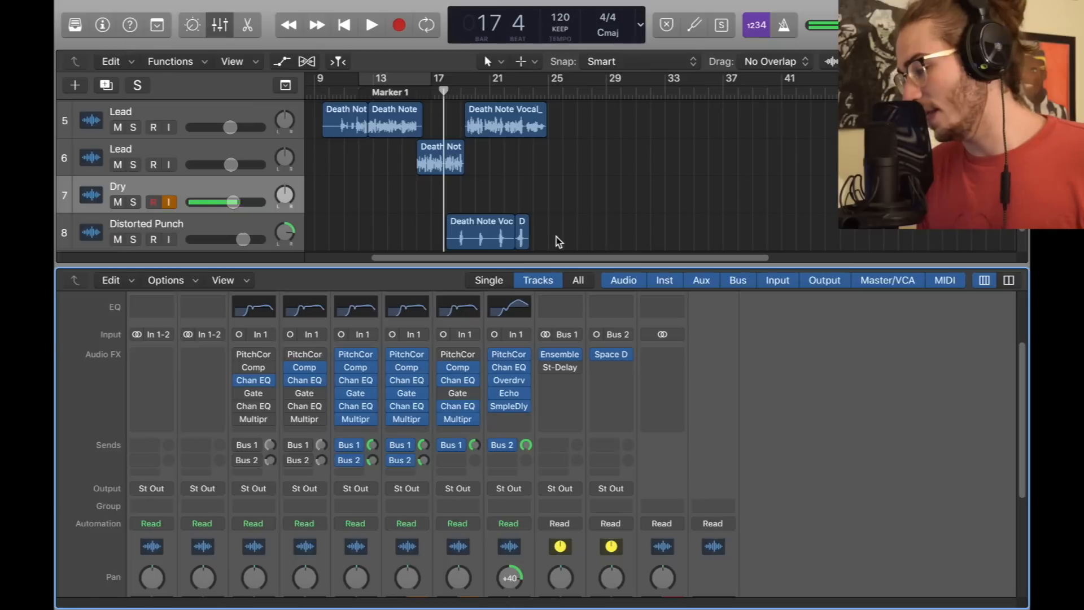
Examine the Stereo Delay on the Bus 1 aux channel, including its note values, cut filters, feedback and output mix.
{"action": "left_click", "coordinate": [576, 367]}
{"action": "mouse_move", "coordinate": [629, 432]}
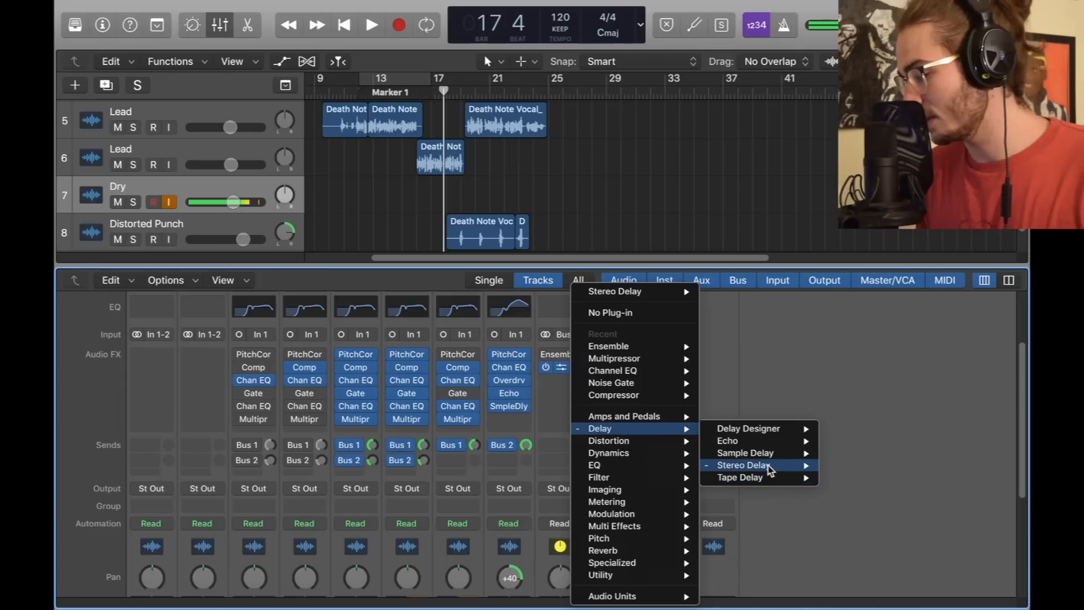
{"action": "left_click", "coordinate": [872, 431]}
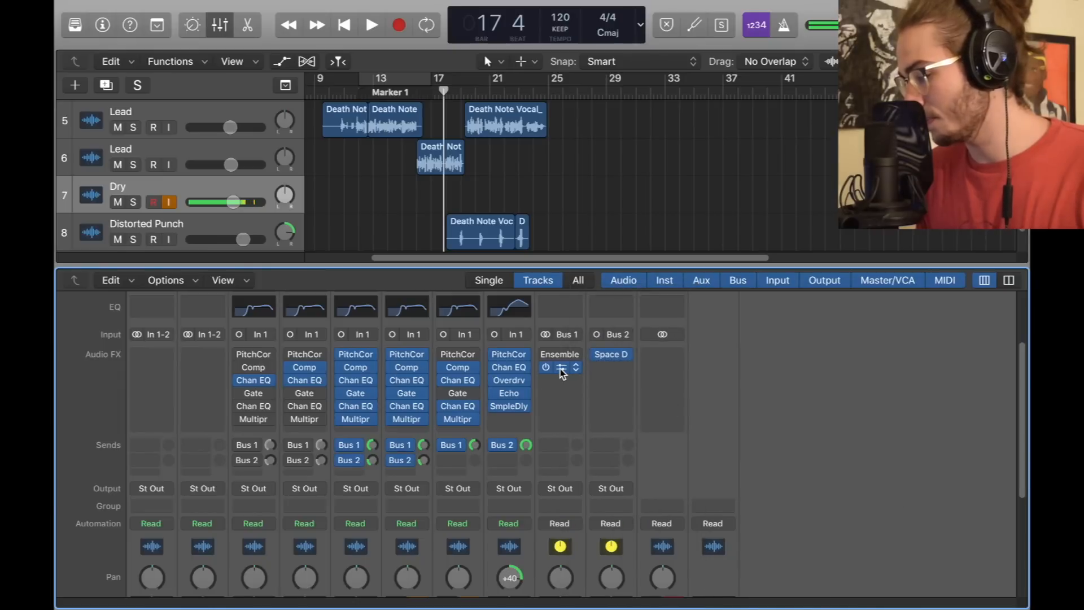
{"action": "left_click", "coordinate": [559, 367]}
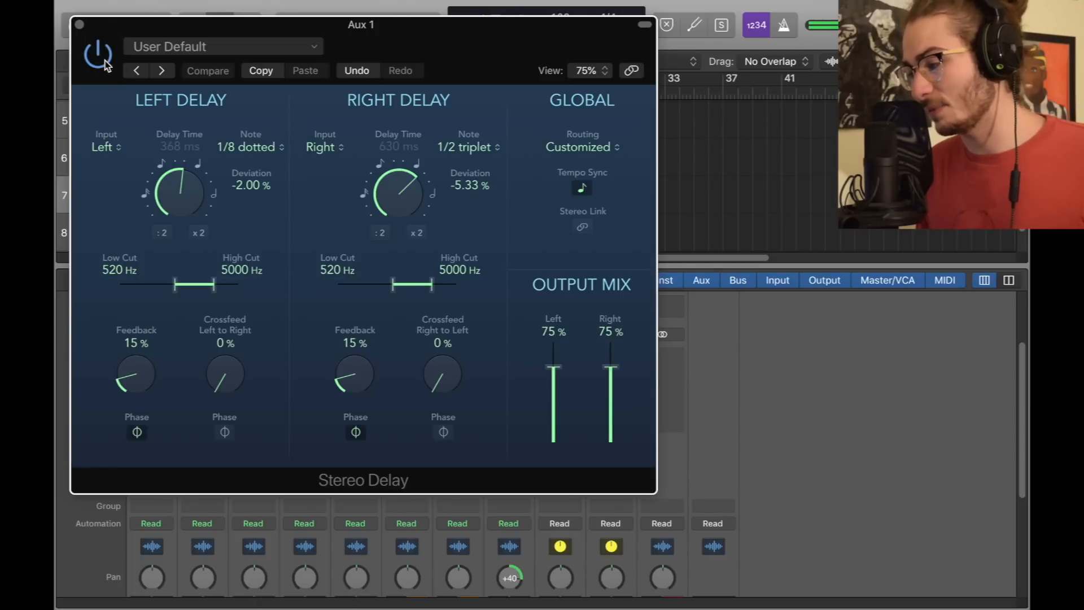
{"action": "left_click_drag", "start_coordinate": [121, 374], "coordinate": [145, 373]}
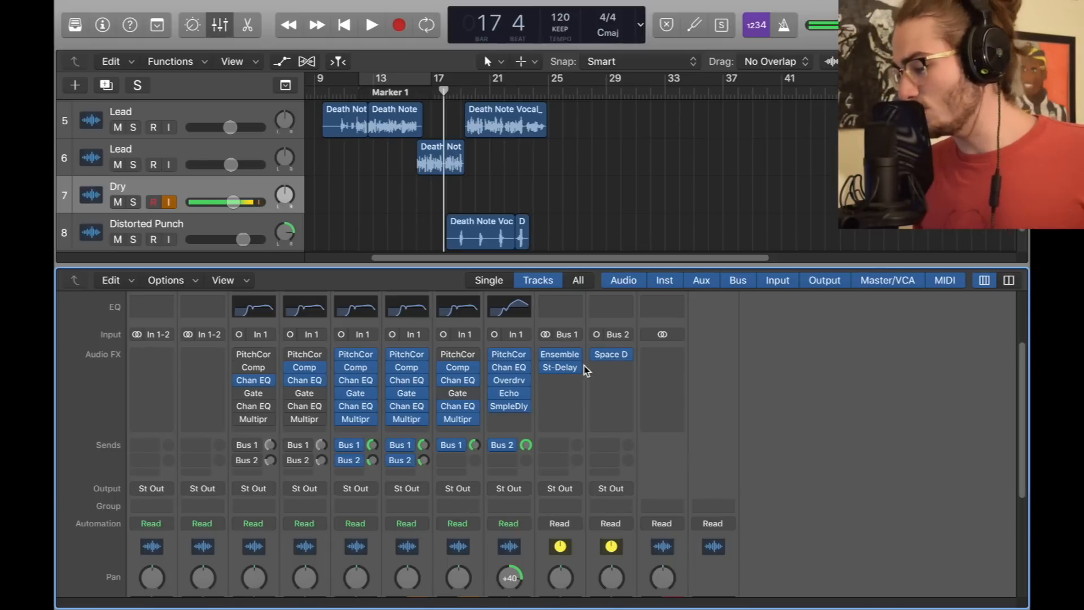
Check the second Lead channel's Bus 1 send level, adjust the Dry channel's Bus 1 send, and add a Bus 2 send to Dry.
{"action": "left_click", "coordinate": [424, 445]}
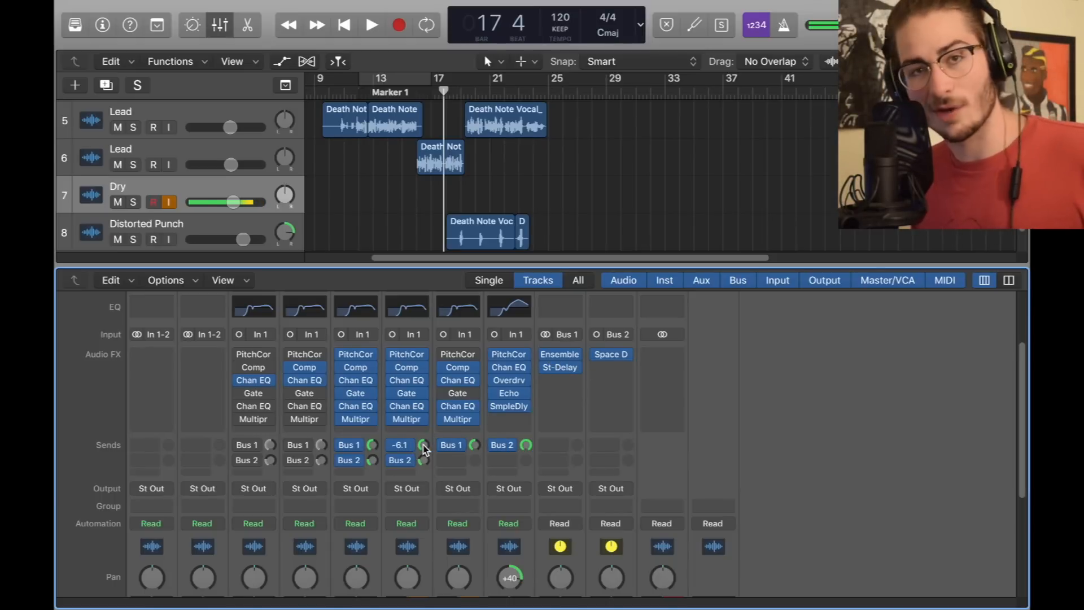
{"action": "mouse_move", "coordinate": [475, 444]}
{"action": "left_mouse_down"}
{"action": "mouse_move", "coordinate": [502, 327]}
{"action": "mouse_move", "coordinate": [503, 576]}
{"action": "mouse_move", "coordinate": [484, 439]}
{"action": "mouse_move", "coordinate": [486, 449]}
{"action": "left_mouse_up"}
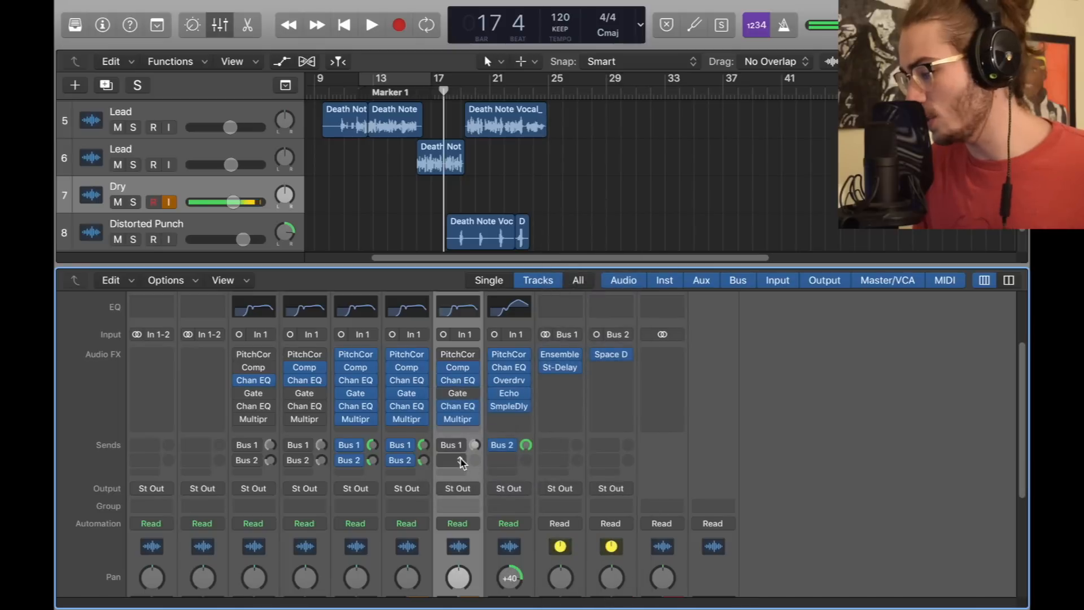
{"action": "left_click", "coordinate": [451, 461]}
{"action": "mouse_move", "coordinate": [480, 486]}
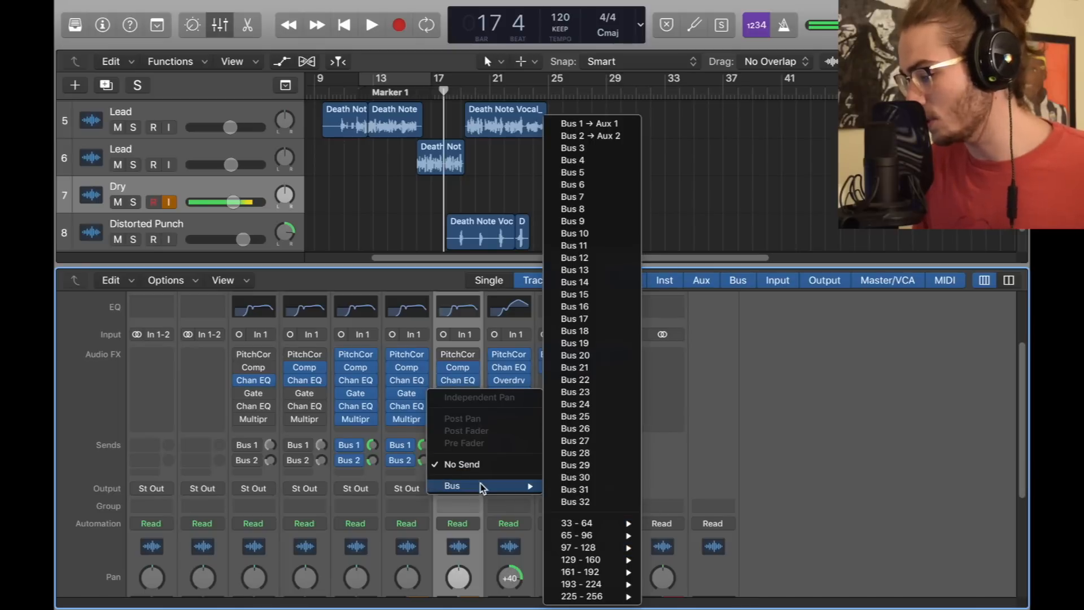
{"action": "left_click", "coordinate": [620, 137]}
Review the Space Designer's 02.3s Nice Plate preset on the Bus 2 aux channel and adjust the Dry channel's Bus 2 send level.
{"action": "left_click", "coordinate": [627, 356]}
{"action": "mouse_move", "coordinate": [695, 550]}
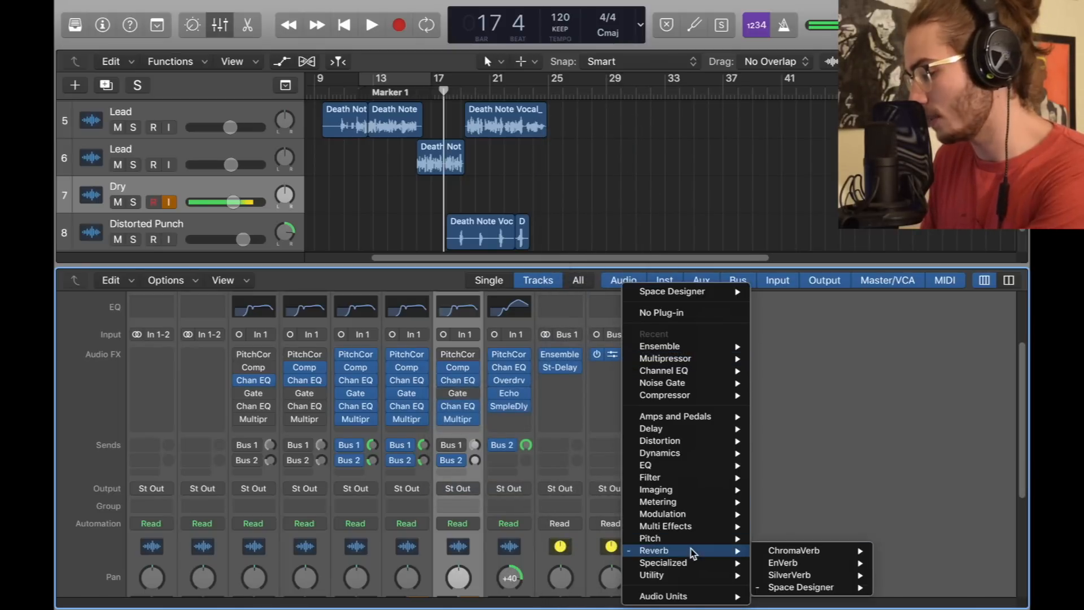
{"action": "mouse_move", "coordinate": [833, 590]}
{"action": "left_click", "coordinate": [897, 597]}
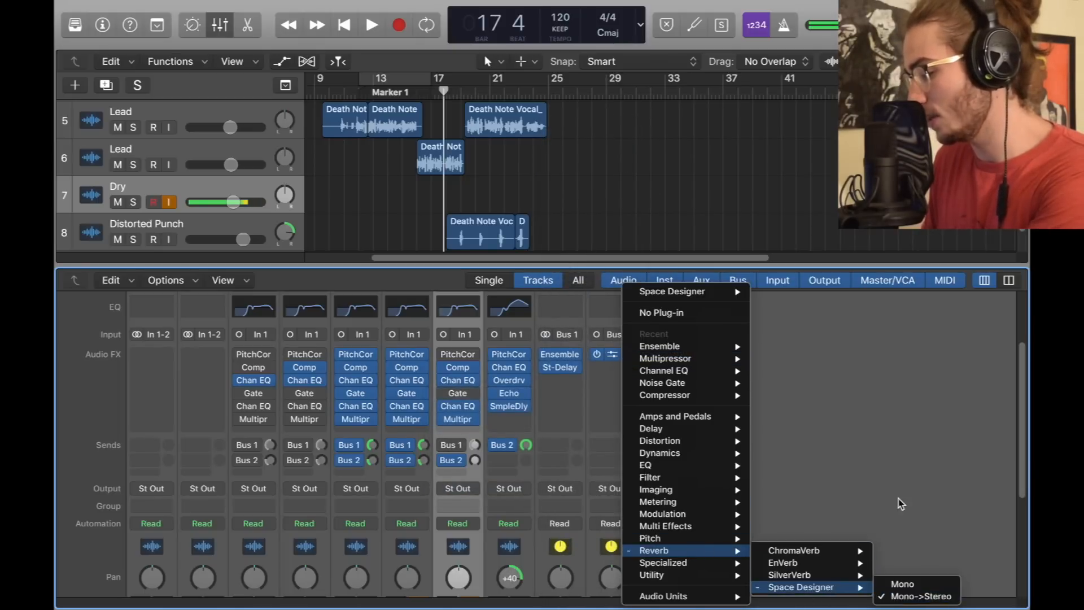
{"action": "left_click", "coordinate": [616, 356]}
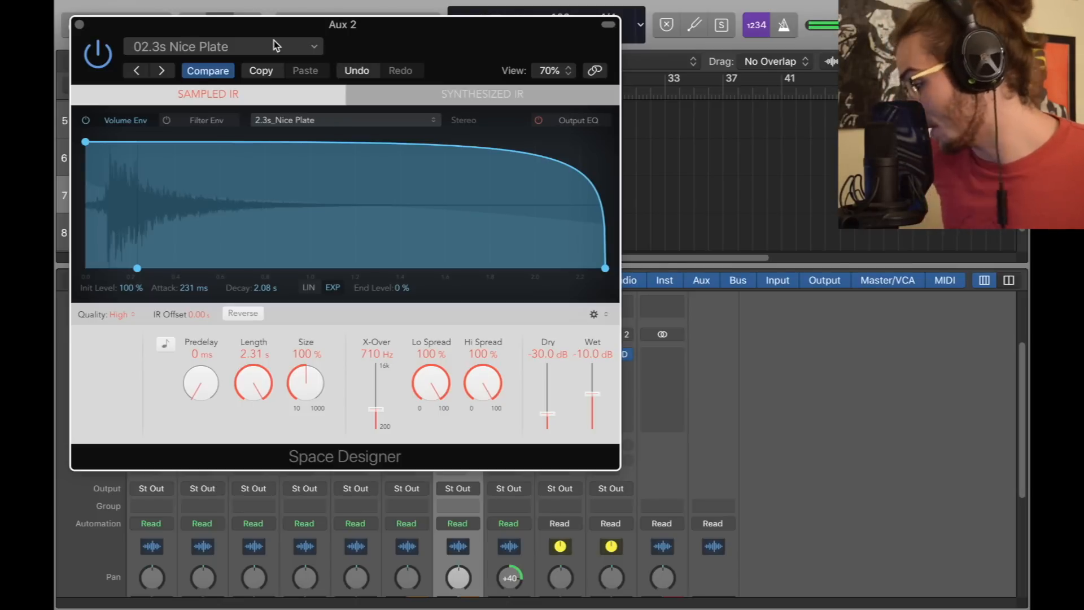
{"action": "left_click", "coordinate": [276, 45]}
{"action": "mouse_move", "coordinate": [293, 451]}
{"action": "mouse_move", "coordinate": [467, 496]}
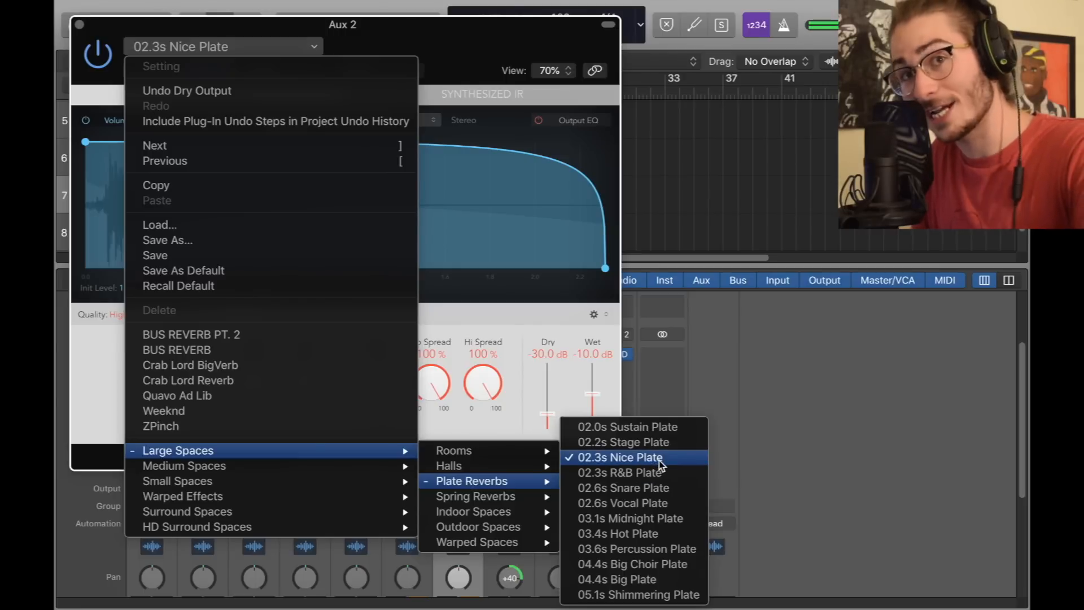
{"action": "left_click", "coordinate": [659, 460]}
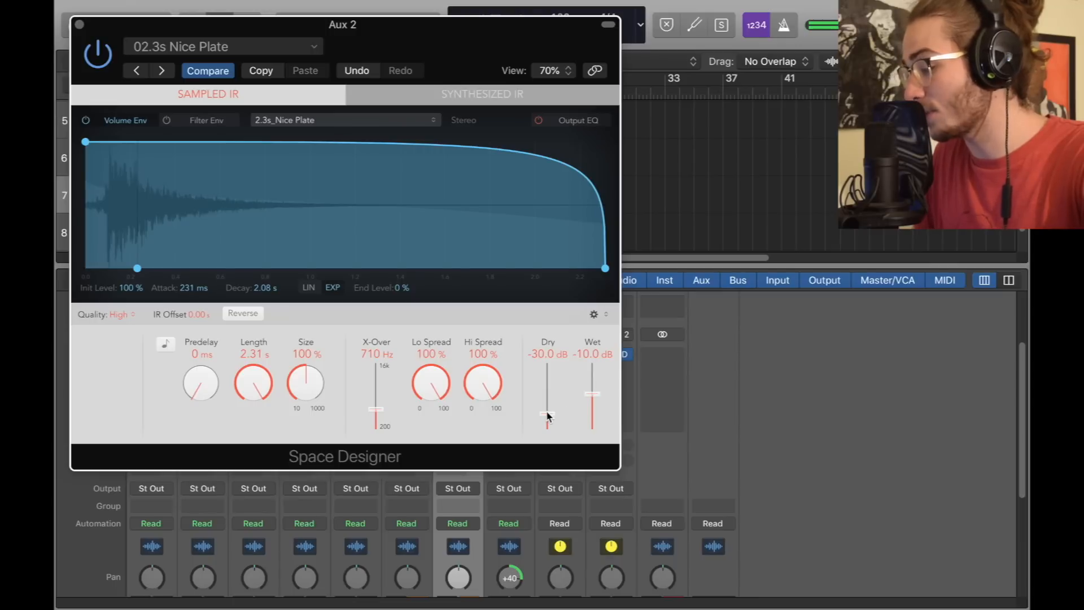
{"action": "left_click", "coordinate": [79, 25]}
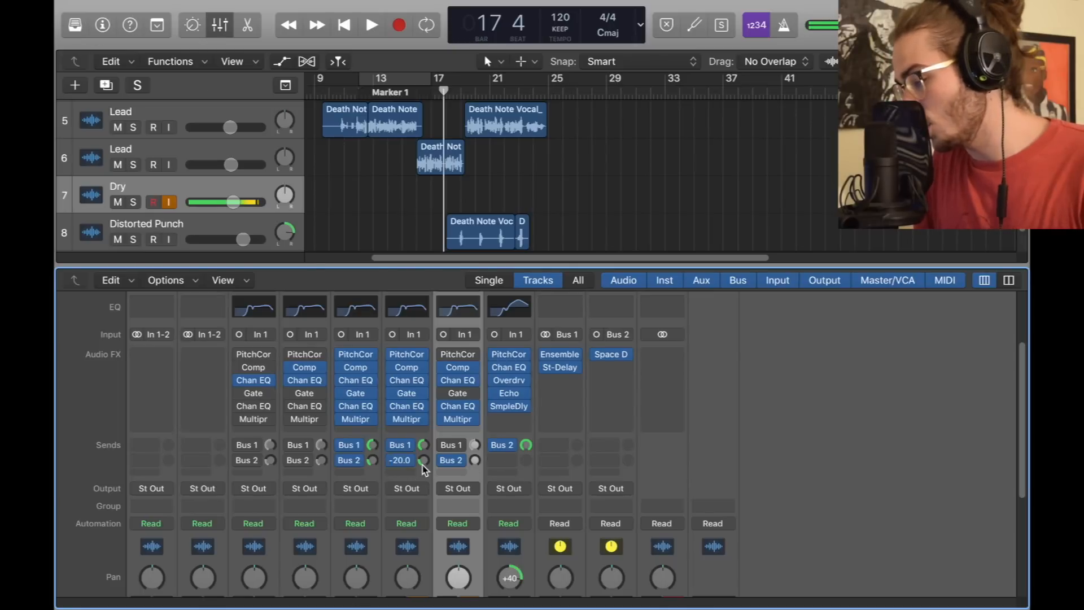
{"action": "left_click_drag", "start_coordinate": [475, 460], "coordinate": [487, 430]}
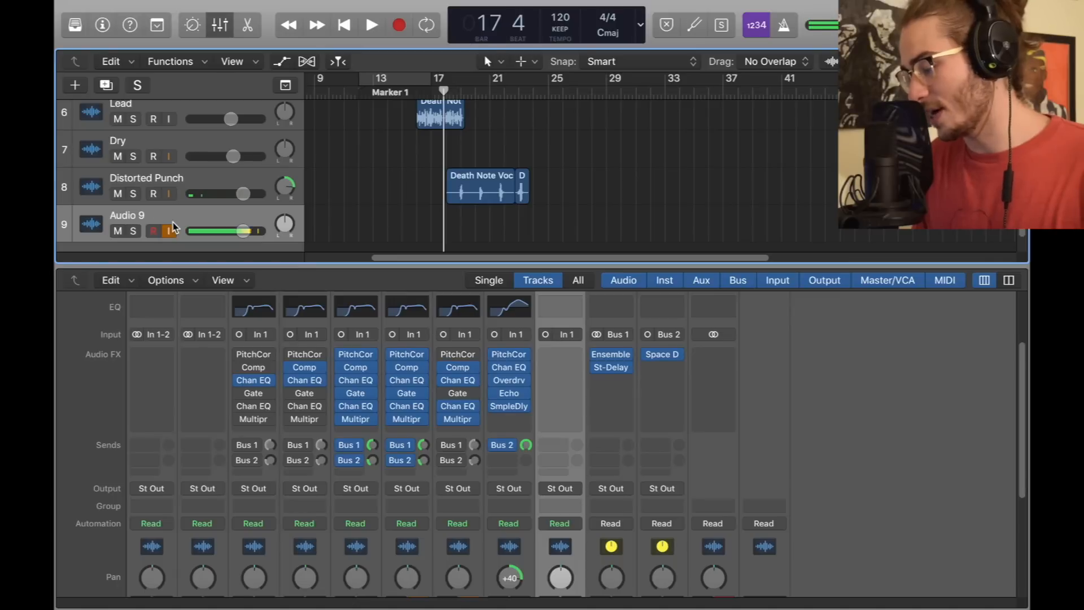
Raise the Audio 9 track's volume and copy the Pitch Correction plug-in from the Dry channel to it.
{"action": "left_click_drag", "start_coordinate": [243, 231], "coordinate": [261, 231]}
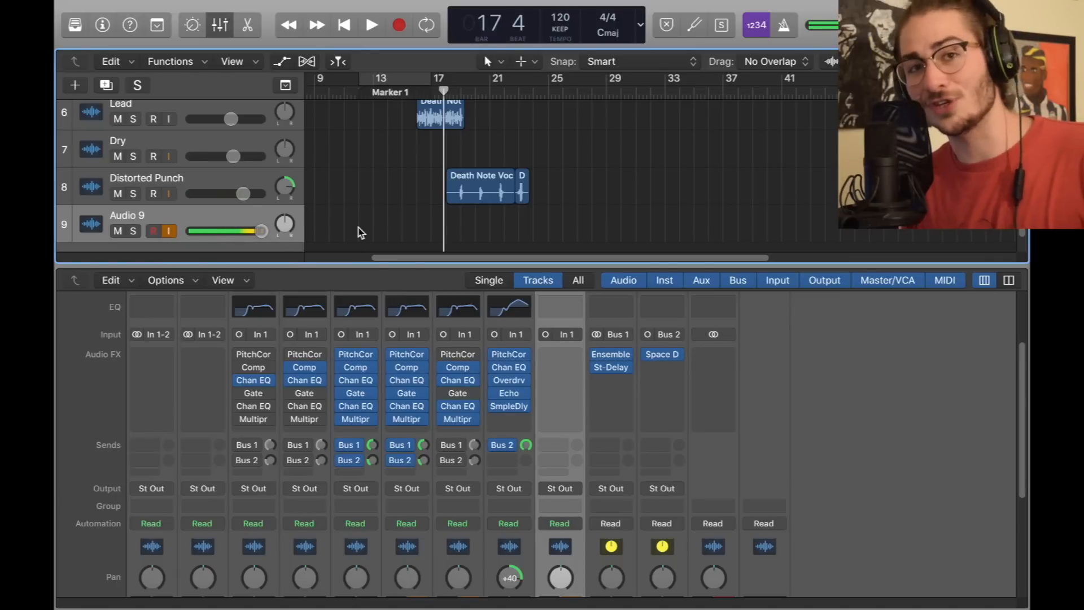
{"action": "mouse_move", "coordinate": [515, 356]}
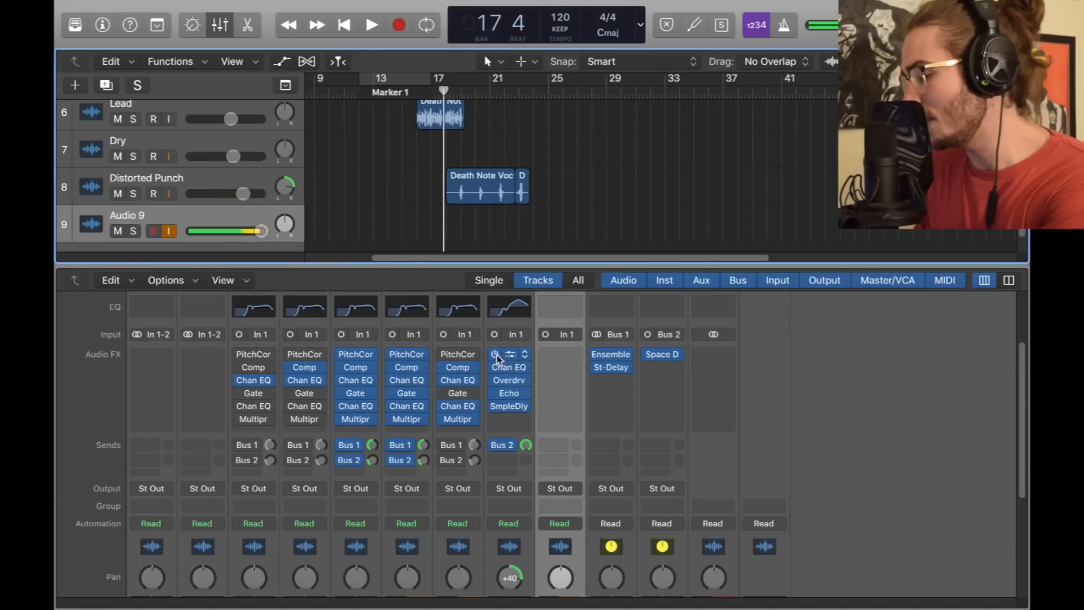
{"action": "left_click_drag", "start_coordinate": [462, 355], "coordinate": [566, 361]}
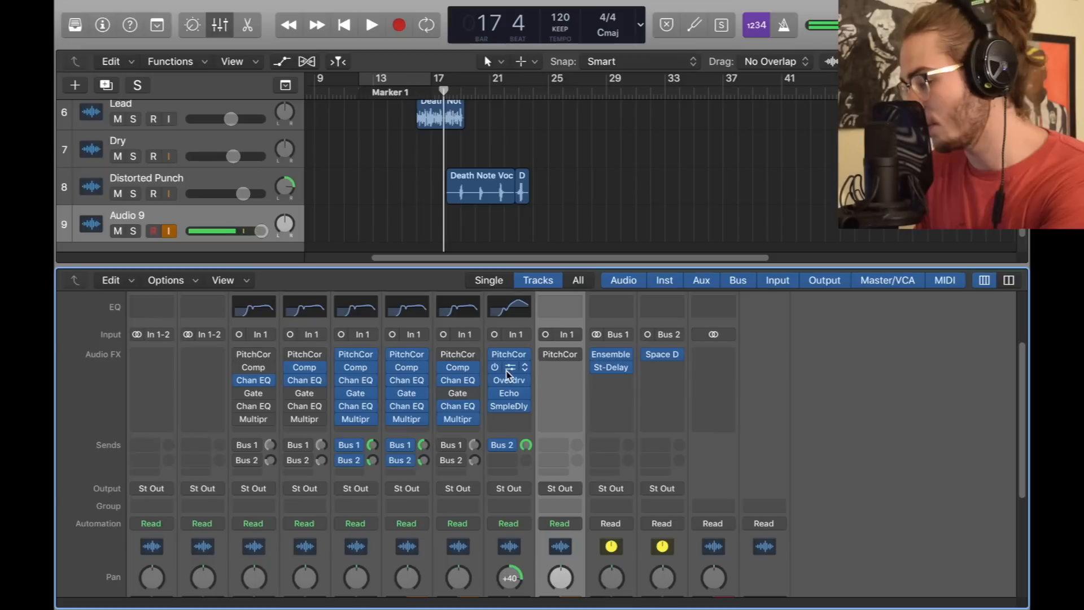
Place a Channel EQ with the Distorted Punch channel's curve on the Audio 9 channel and review its bands.
{"action": "left_click", "coordinate": [562, 370]}
{"action": "mouse_move", "coordinate": [621, 466]}
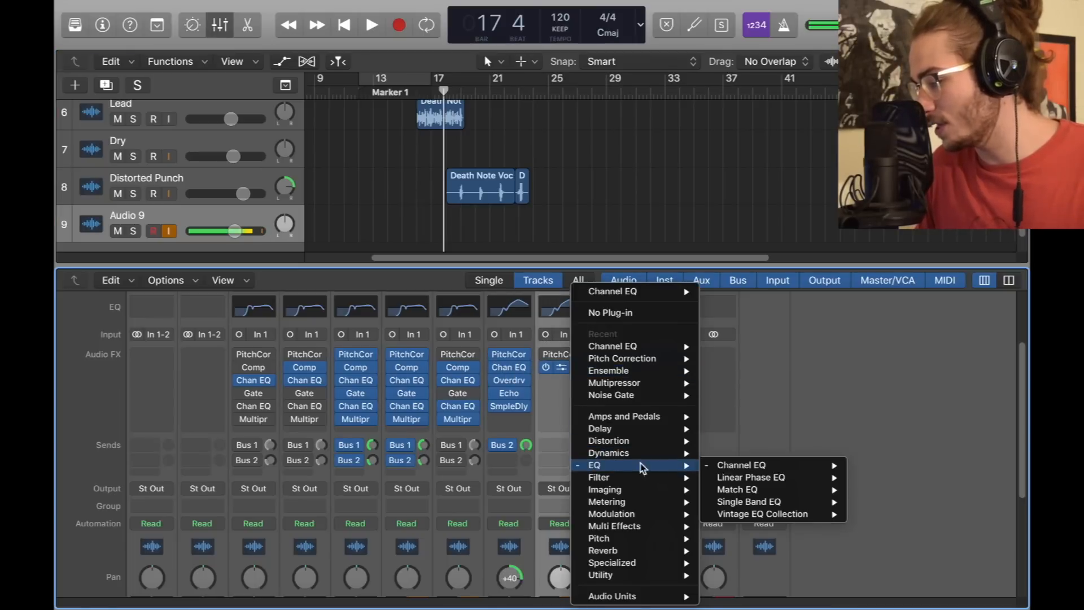
{"action": "mouse_move", "coordinate": [741, 464]}
{"action": "left_click", "coordinate": [872, 463]}
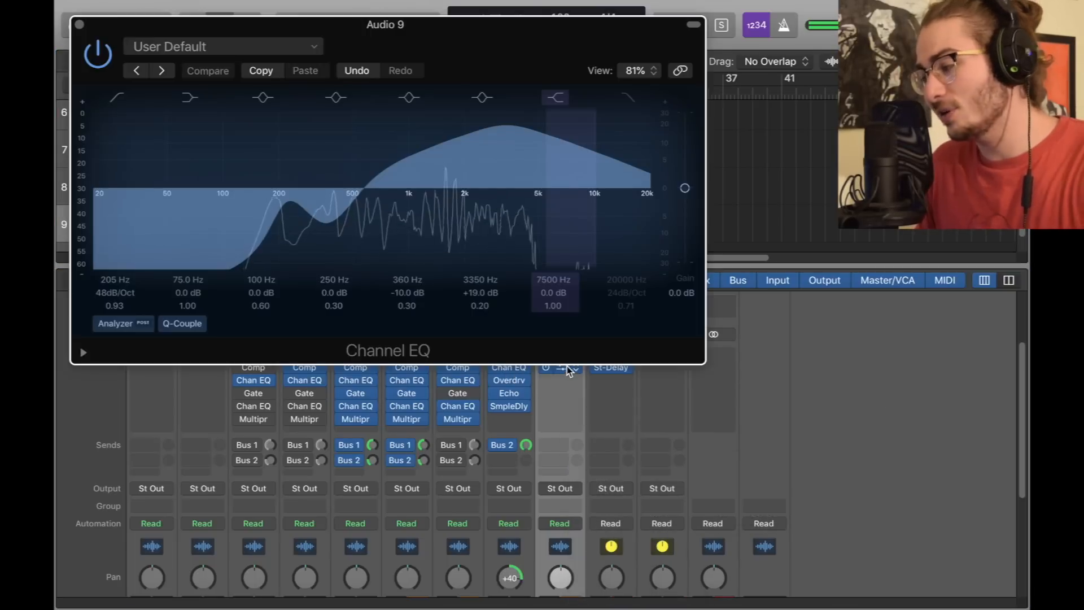
{"action": "left_click", "coordinate": [116, 96]}
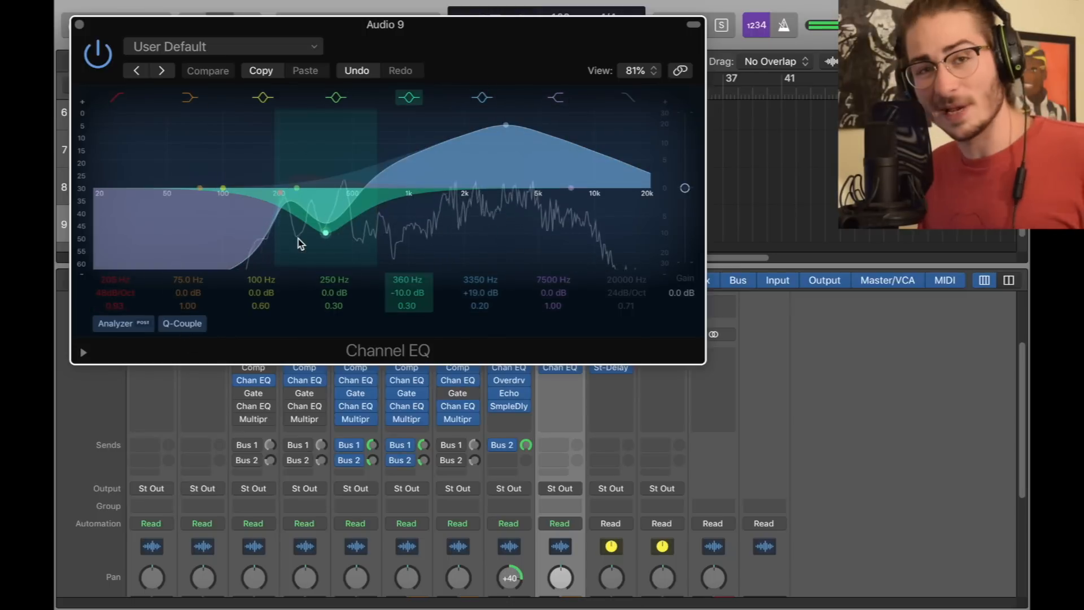
{"action": "left_click", "coordinate": [79, 23]}
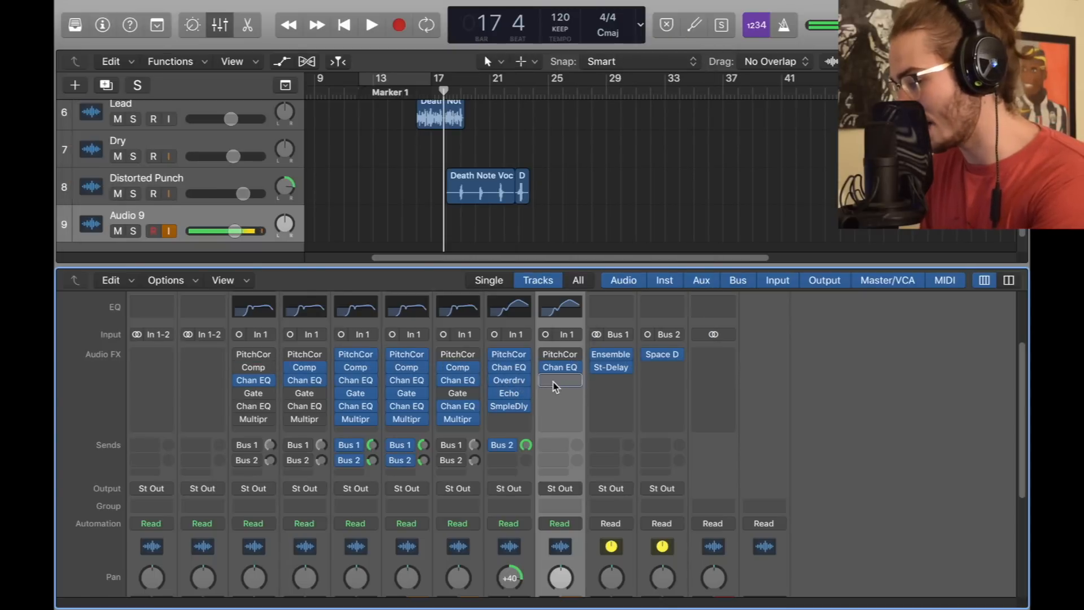
Place the Distorted Punch channel's Overdrive on Audio 9 with Drive 24 dB, Output -19 dB and Tone 20000 Hz.
{"action": "left_click", "coordinate": [555, 386]}
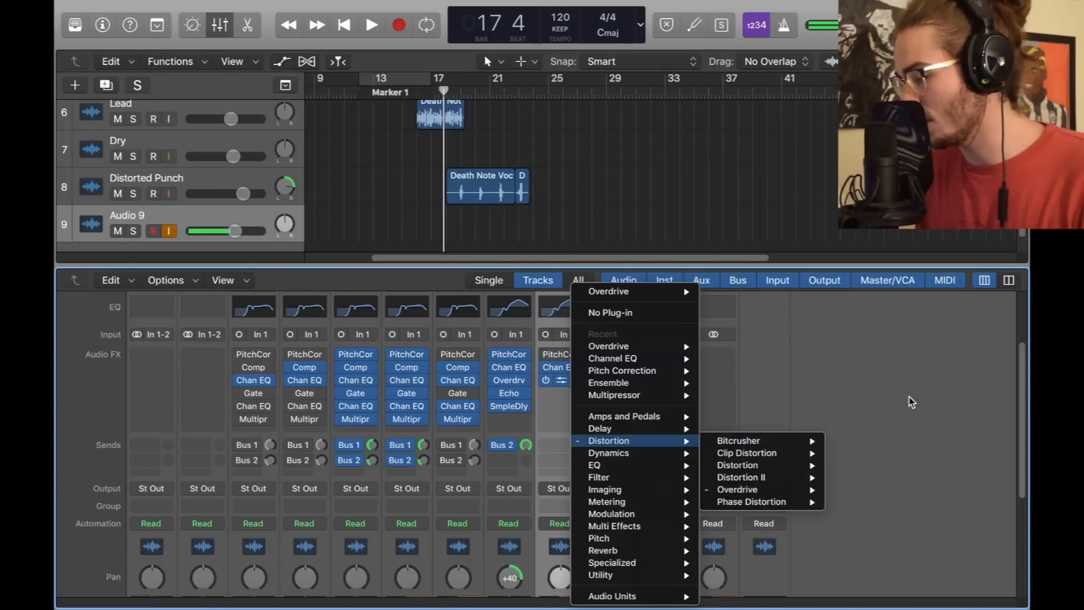
{"action": "left_click", "coordinate": [738, 489]}
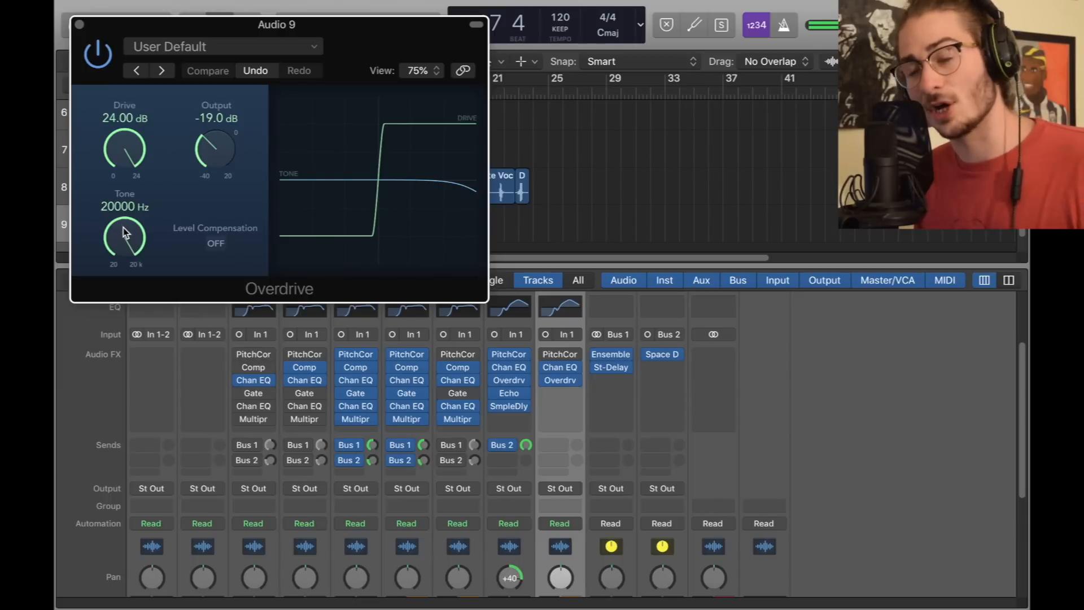
{"action": "left_click", "coordinate": [79, 24]}
Copy the Echo plug-in from the Distorted Punch channel to the Audio 9 channel, after the Overdrive.
{"action": "mouse_move", "coordinate": [505, 397]}
{"action": "left_click_drag", "start_coordinate": [505, 397], "coordinate": [558, 394]}
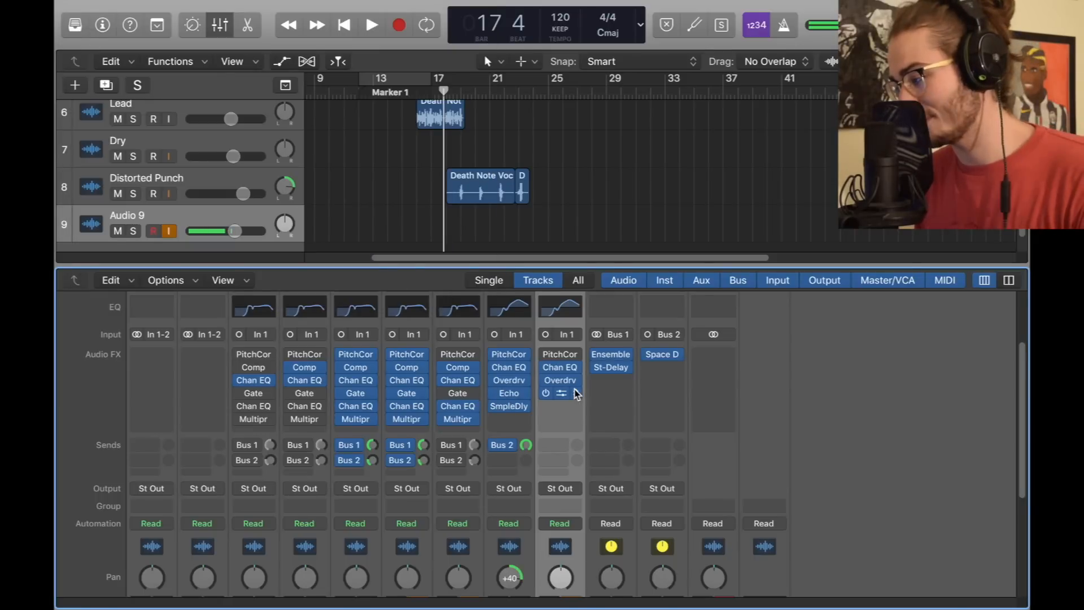
{"action": "left_click", "coordinate": [576, 394]}
{"action": "mouse_move", "coordinate": [612, 433]}
{"action": "mouse_move", "coordinate": [728, 441]}
{"action": "left_click", "coordinate": [850, 441]}
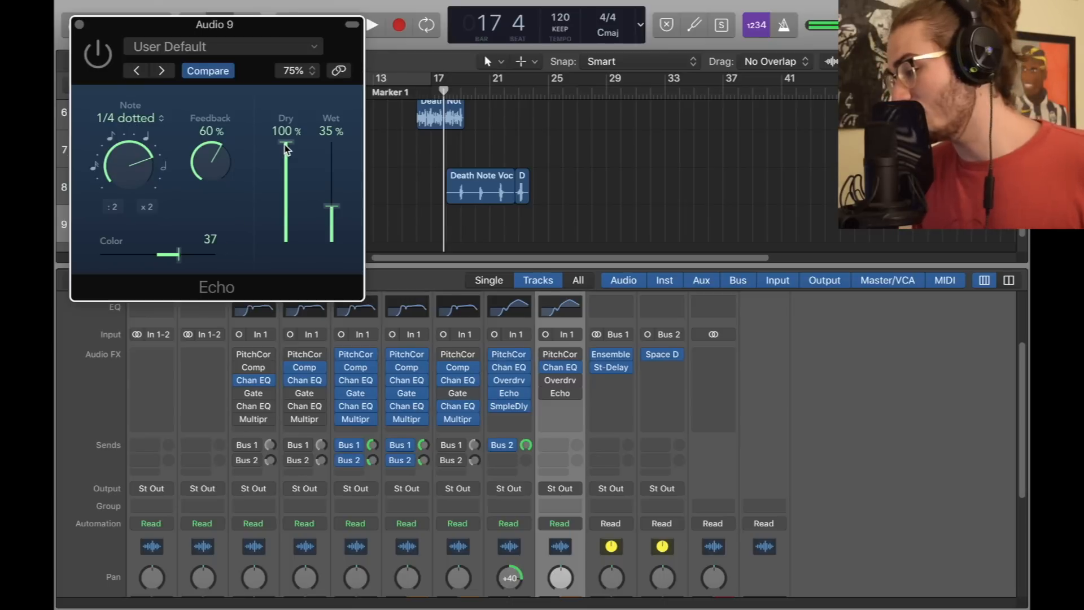
Adjust the Wet and Dry levels of the Echo on Audio 9.
{"action": "left_click", "coordinate": [334, 209]}
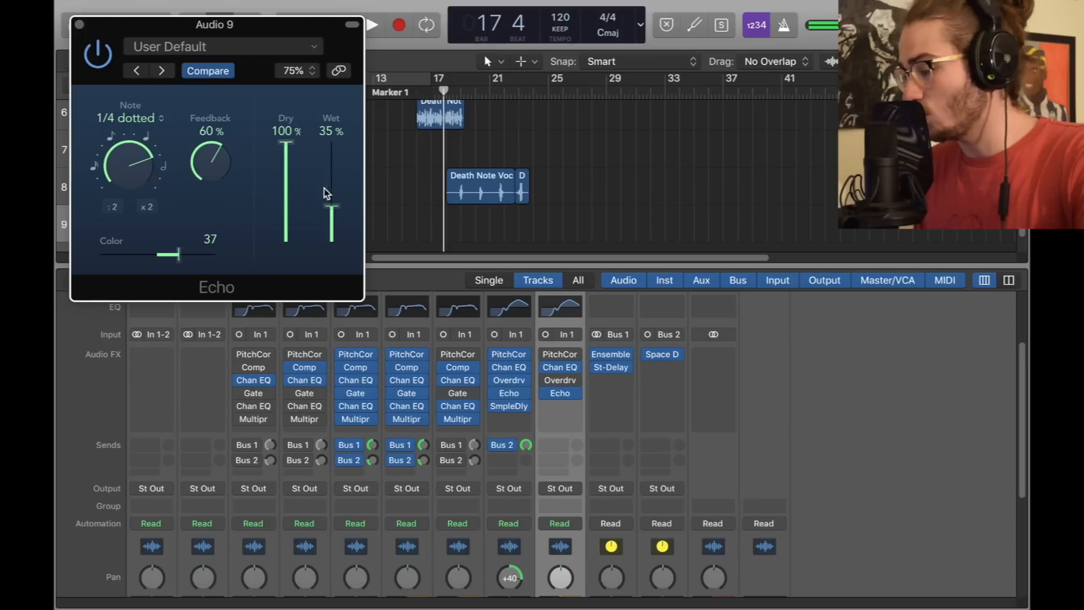
{"action": "mouse_move", "coordinate": [333, 213]}
{"action": "left_mouse_down"}
{"action": "mouse_move", "coordinate": [345, 148]}
{"action": "mouse_move", "coordinate": [342, 210]}
{"action": "left_mouse_up"}
{"action": "left_click_drag", "start_coordinate": [288, 148], "coordinate": [285, 299]}
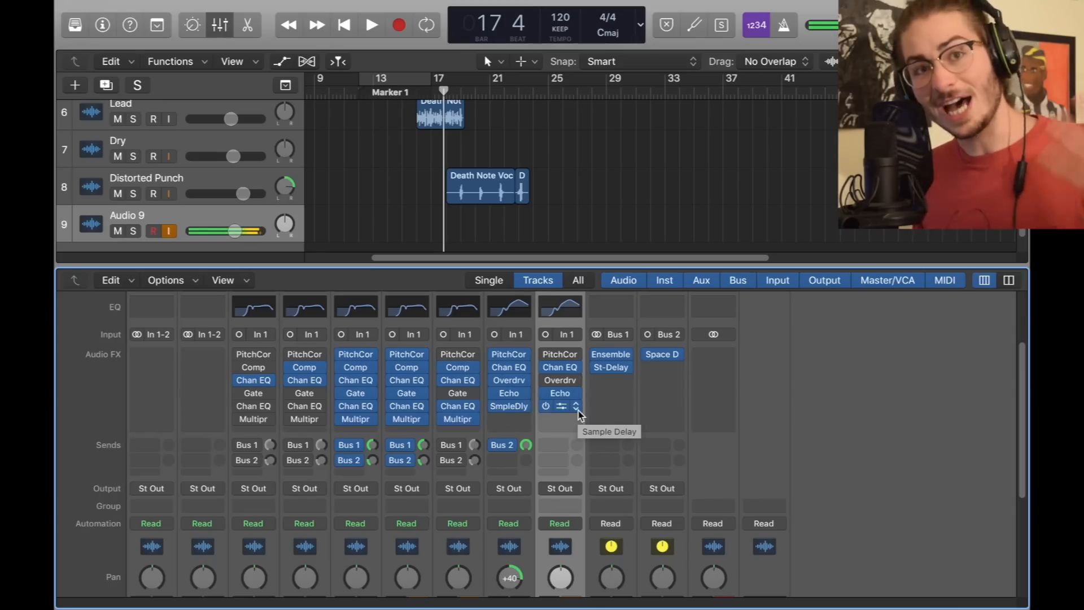
Place a Mono->Stereo Sample Delay on Audio 9 with Delay Left 0 and Delay Right 1007 samples.
{"action": "left_click", "coordinate": [578, 412]}
{"action": "mouse_move", "coordinate": [609, 433]}
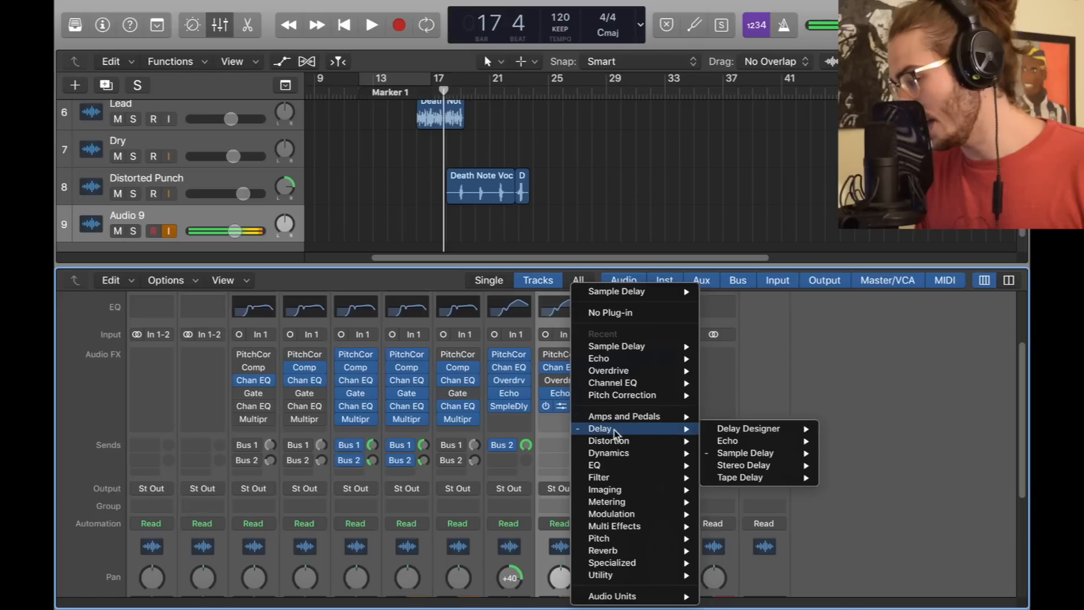
{"action": "mouse_move", "coordinate": [741, 453]}
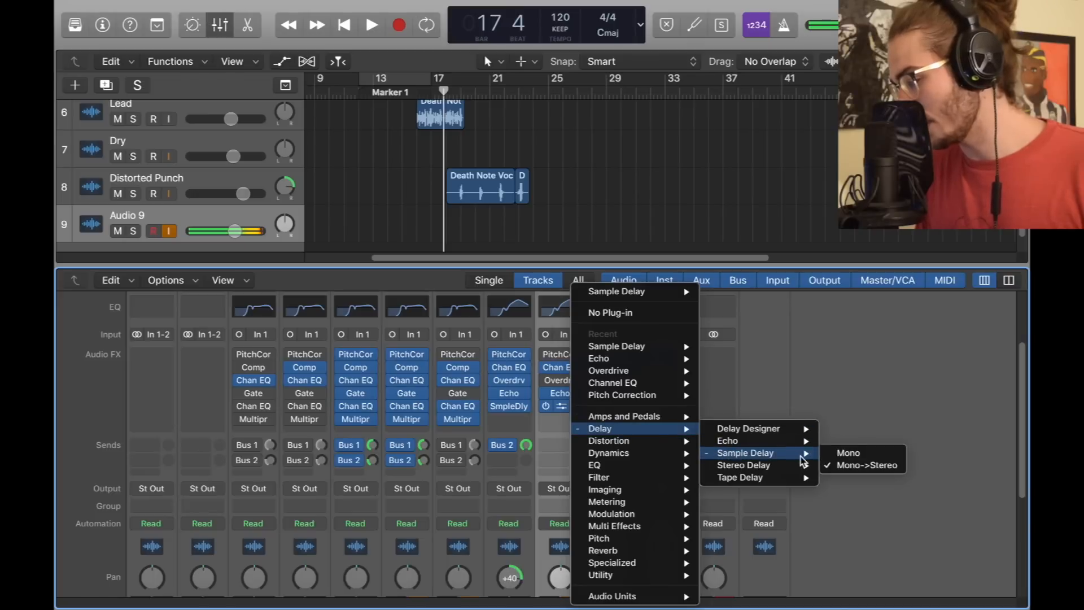
{"action": "left_click", "coordinate": [854, 469]}
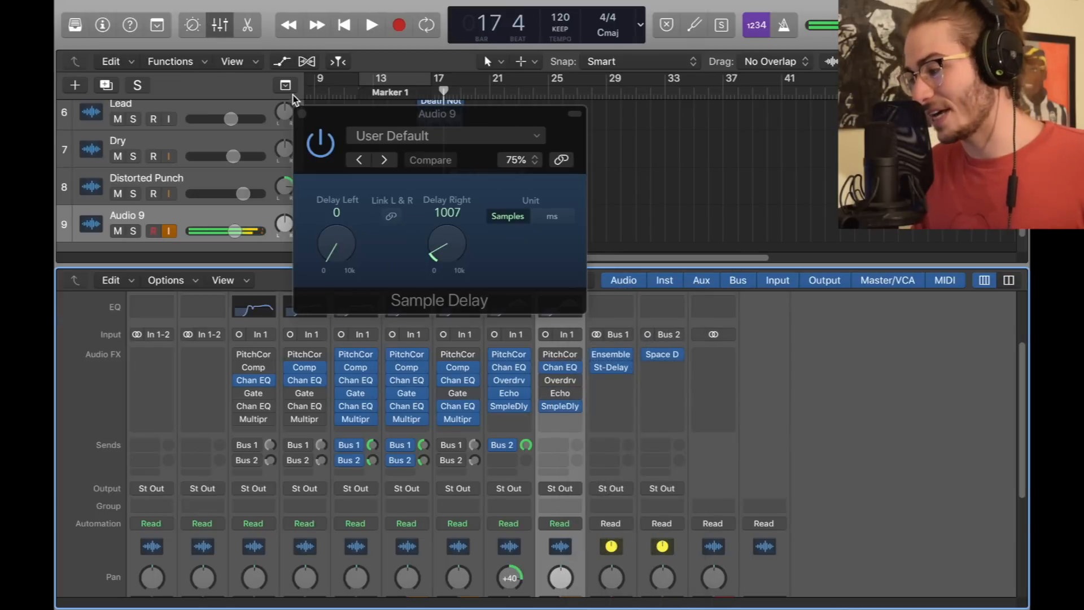
{"action": "left_click", "coordinate": [302, 114]}
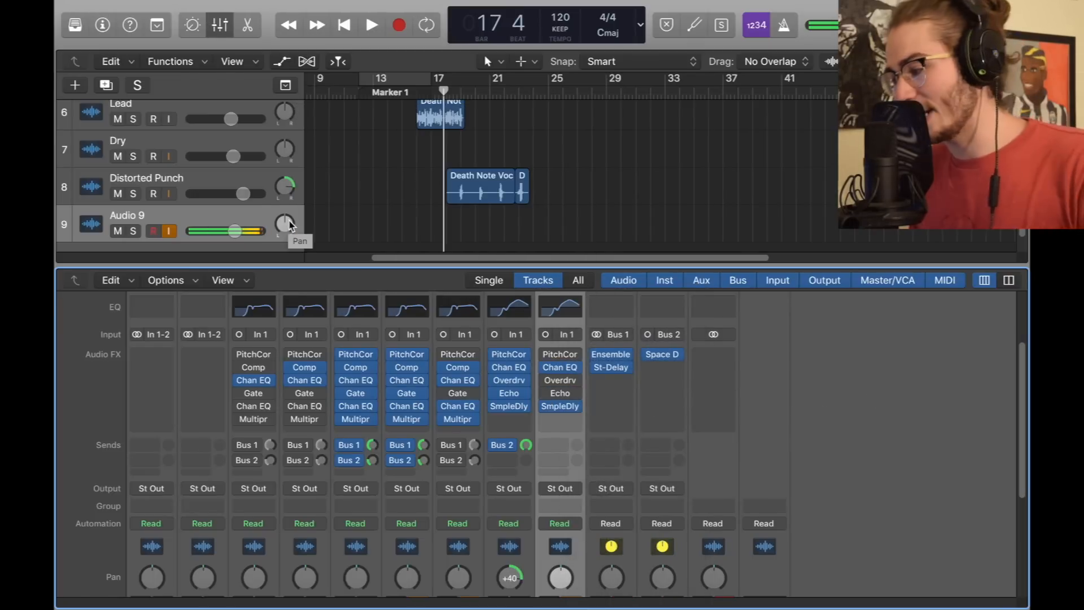
Pan Audio 9 to +40 and add a Bus 2 send at about -0.2 dB.
{"action": "left_click", "coordinate": [289, 225]}
{"action": "left_click_drag", "start_coordinate": [289, 224], "coordinate": [293, 191]}
{"action": "left_click", "coordinate": [558, 448]}
{"action": "mouse_move", "coordinate": [576, 469]}
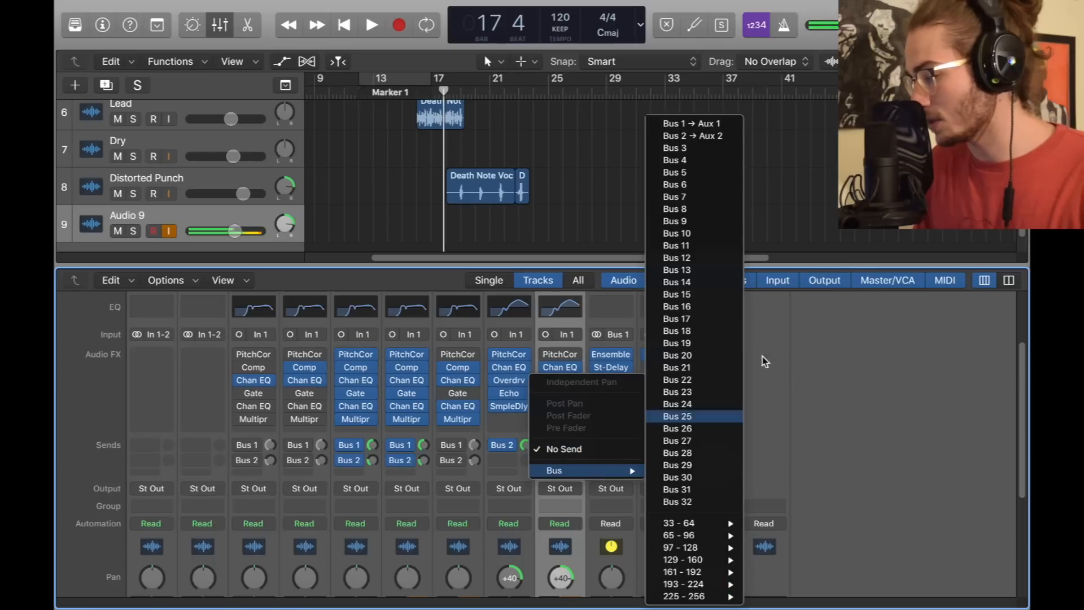
{"action": "left_click", "coordinate": [720, 136]}
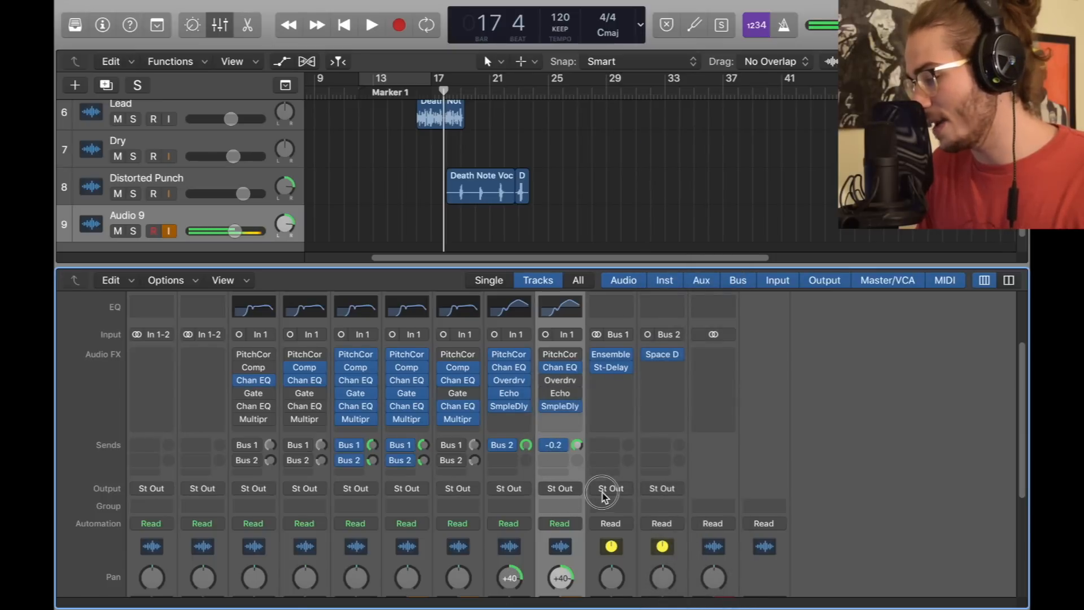
Lower the Audio 9 track's volume slightly and select the Distorted Punch track.
{"action": "left_click_drag", "start_coordinate": [234, 231], "coordinate": [183, 223]}
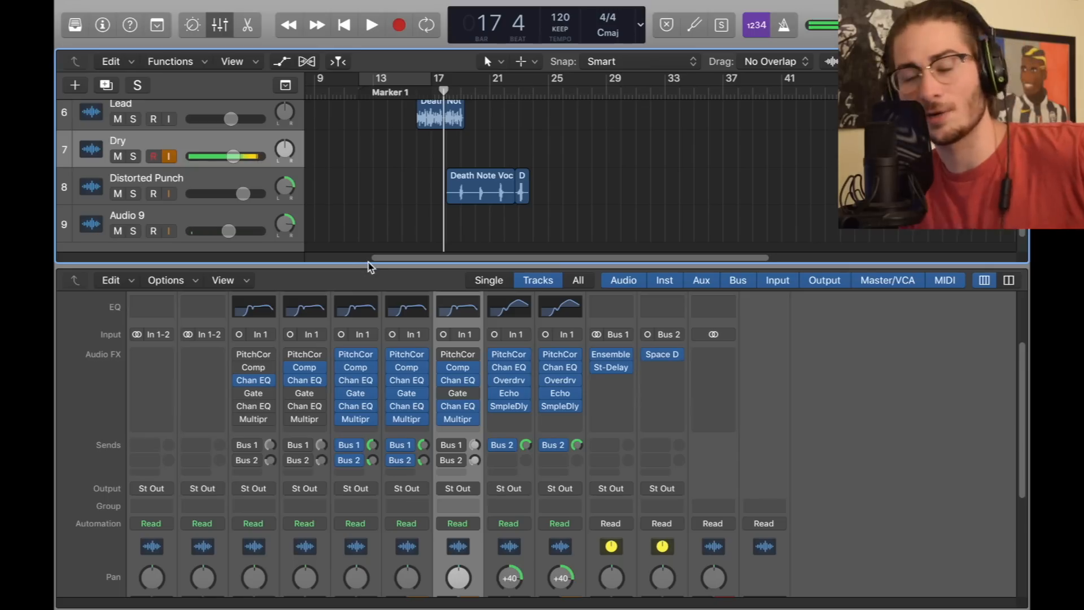
{"action": "left_click", "coordinate": [243, 182]}
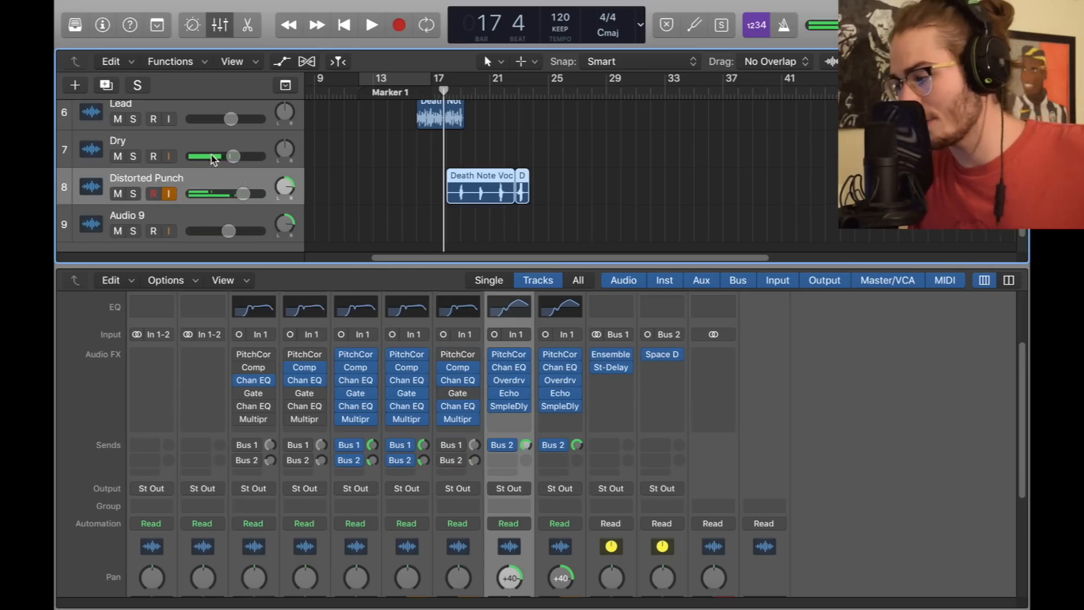